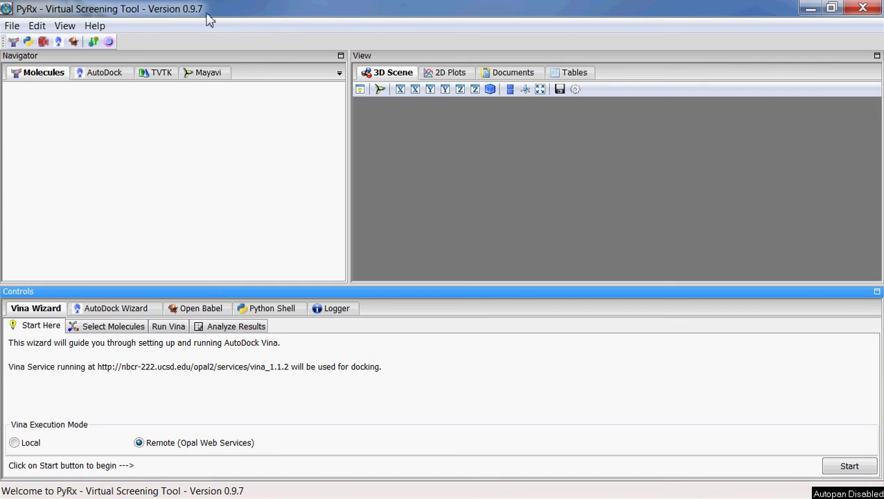
# Step: Show the Open Babel compound table with Formula, Weight, logP, #HBD and #HBA columns
pyautogui.click(188, 311)
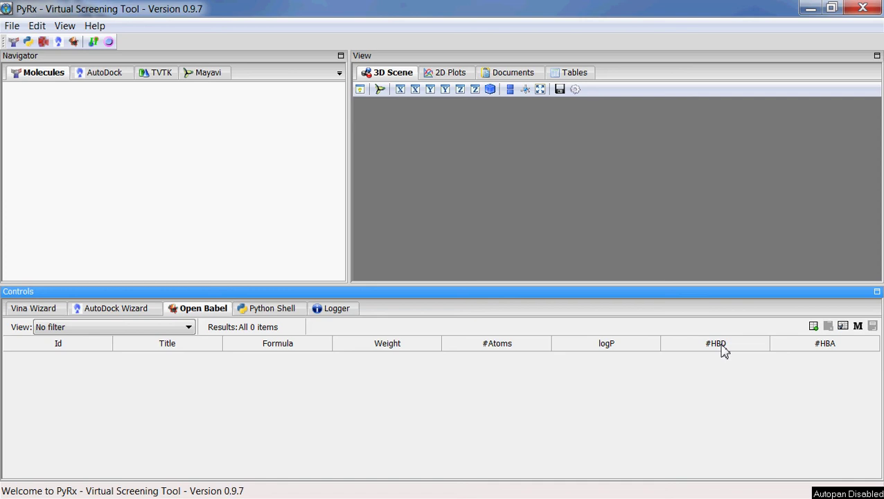
# Step: Import the 22 molecules from the 'active' file and rotate one in the viewer
pyautogui.click(814, 326)
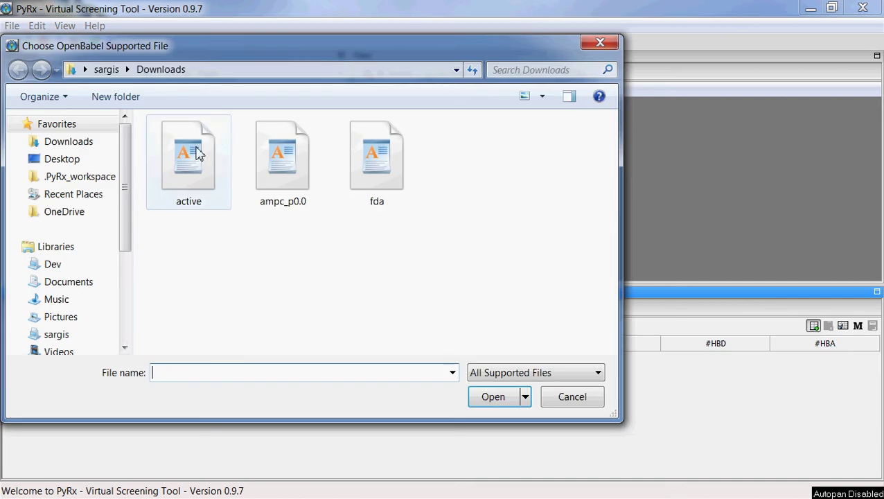
pyautogui.doubleClick(196, 153)
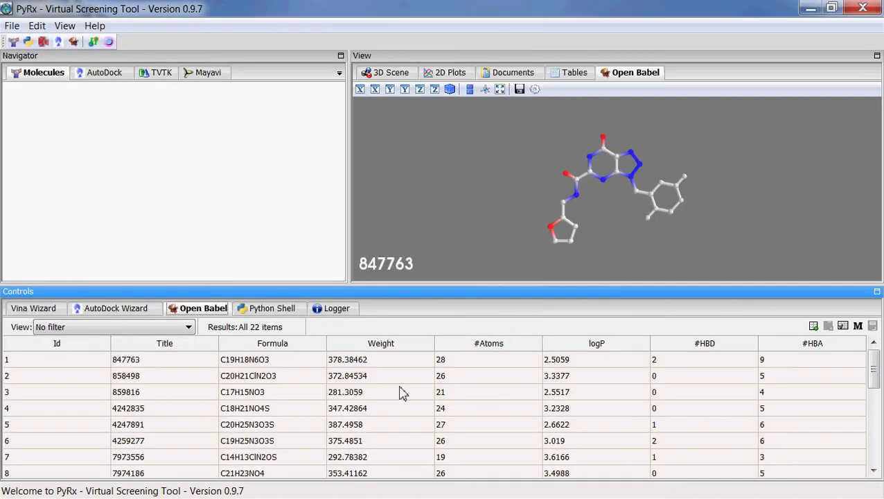
pyautogui.moveTo(511, 138); pyautogui.dragTo(596, 282)
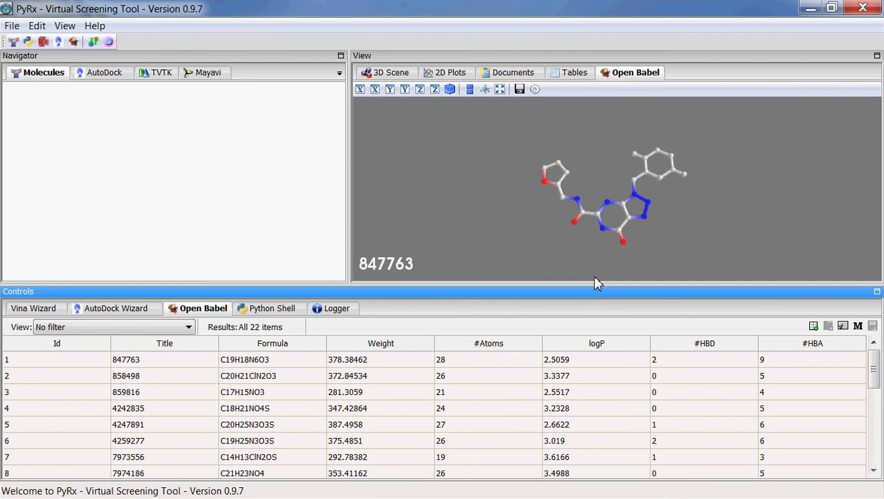
# Step: Apply the Lipinski Rule of Fives filter, leaving 21 of 22 molecules listed
pyautogui.click(127, 326)
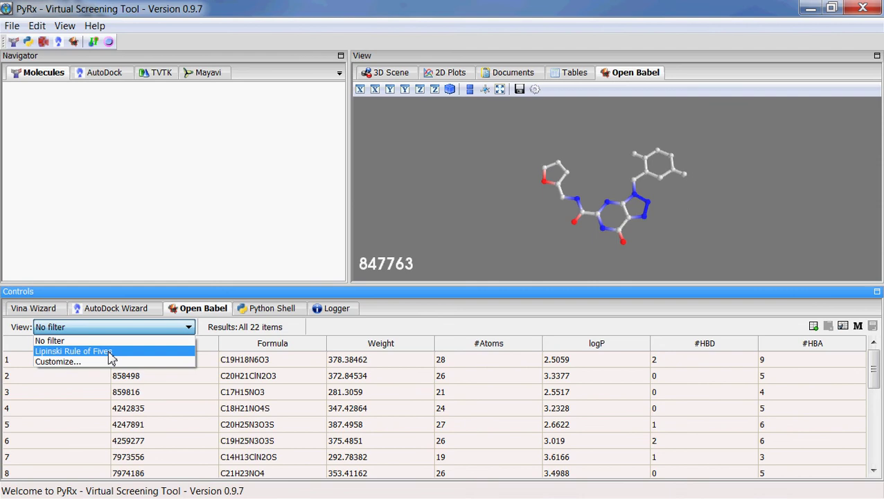
pyautogui.click(111, 353)
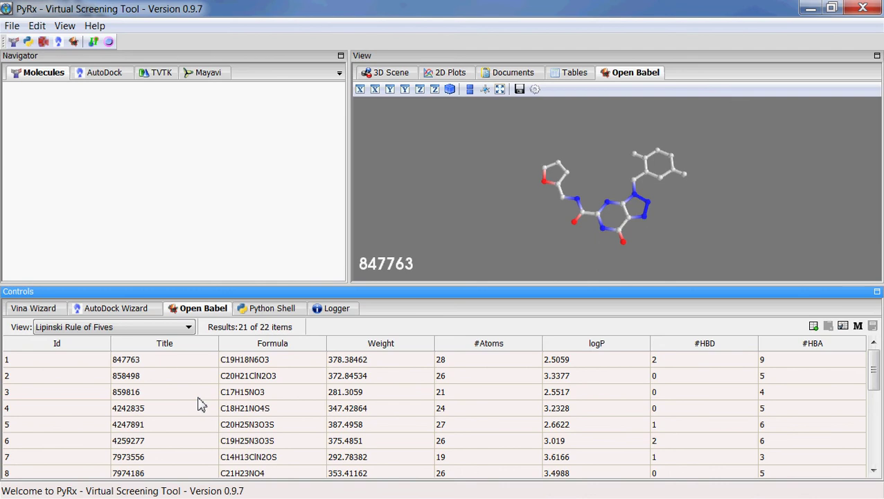
pyautogui.click(164, 328)
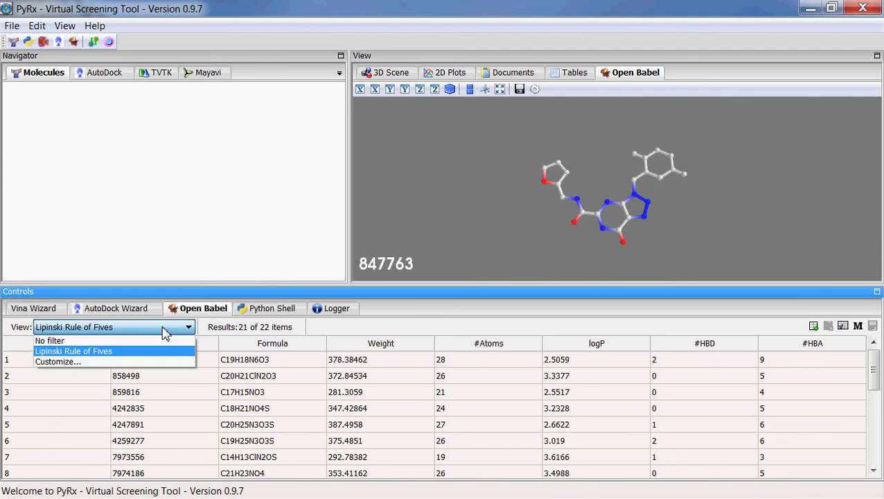
# Step: Inspect the Lipinski Rule of Fives criteria in the filter customization, closing the rules unchanged
pyautogui.click(123, 361)
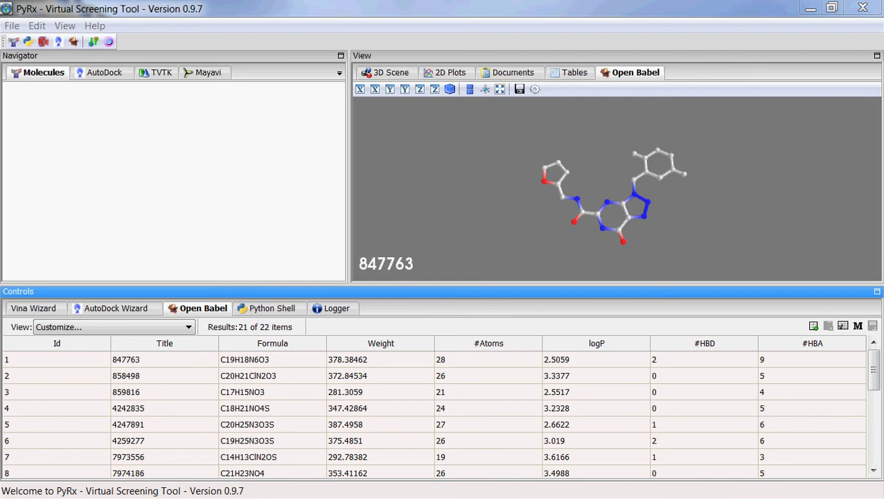
pyautogui.moveTo(444, 68); pyautogui.dragTo(266, 120)
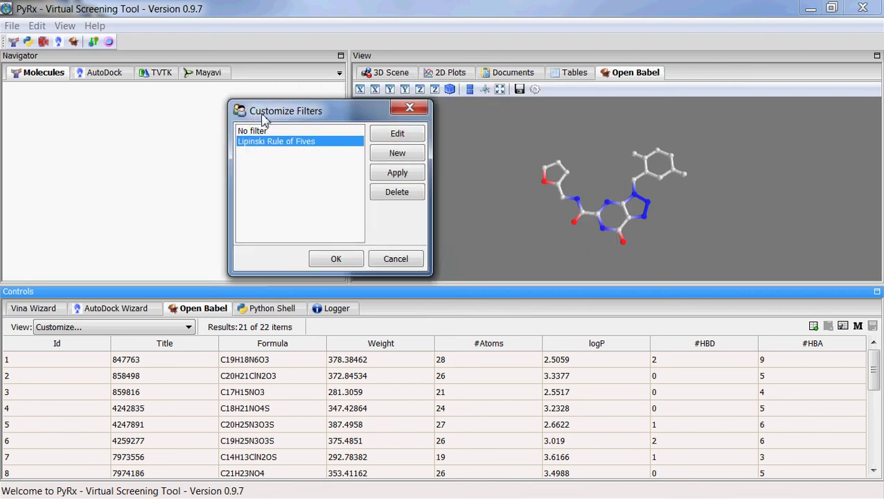
pyautogui.click(405, 133)
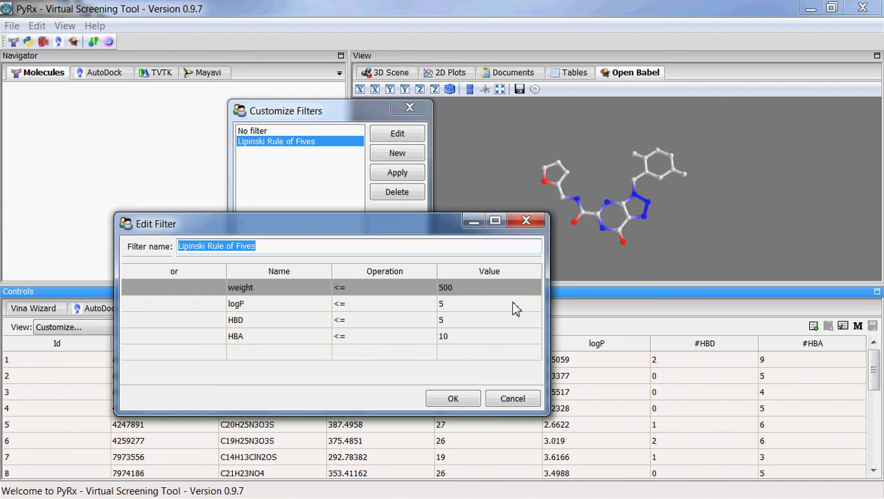
pyautogui.click(513, 399)
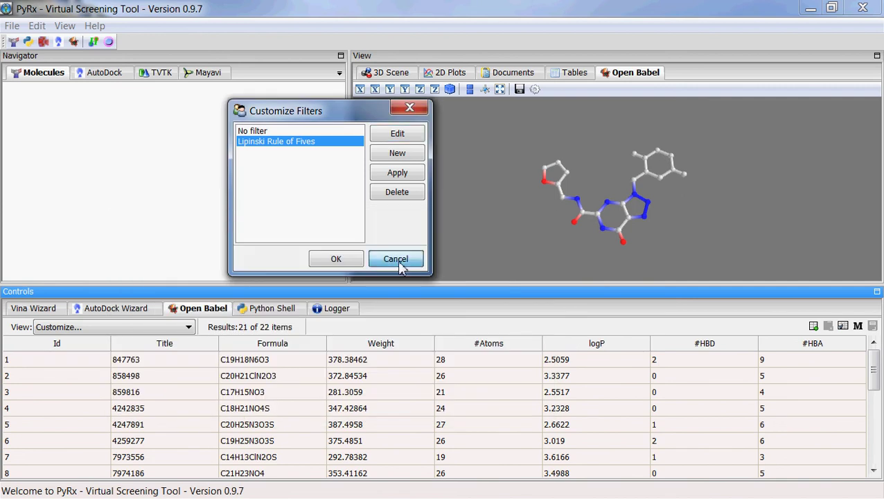
# Step: Close the customization window and set the view to No filter, listing all 22 molecules
pyautogui.click(398, 260)
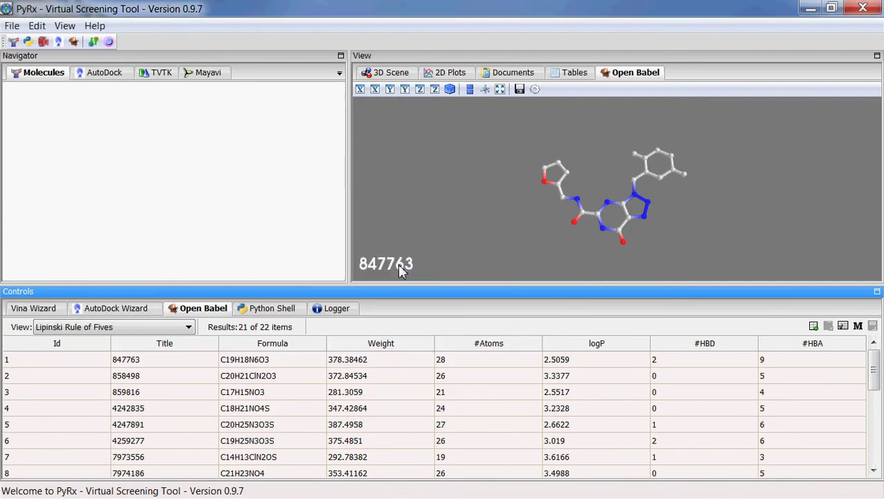
pyautogui.click(73, 326)
pyautogui.click(63, 339)
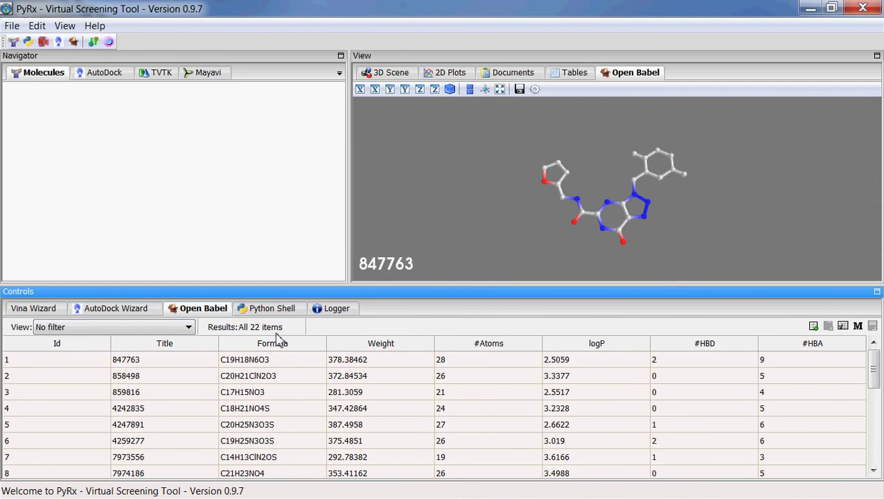
# Step: Sort molecules by logP highest first and preview molecule 17408510, orbiting it
pyautogui.click(592, 343)
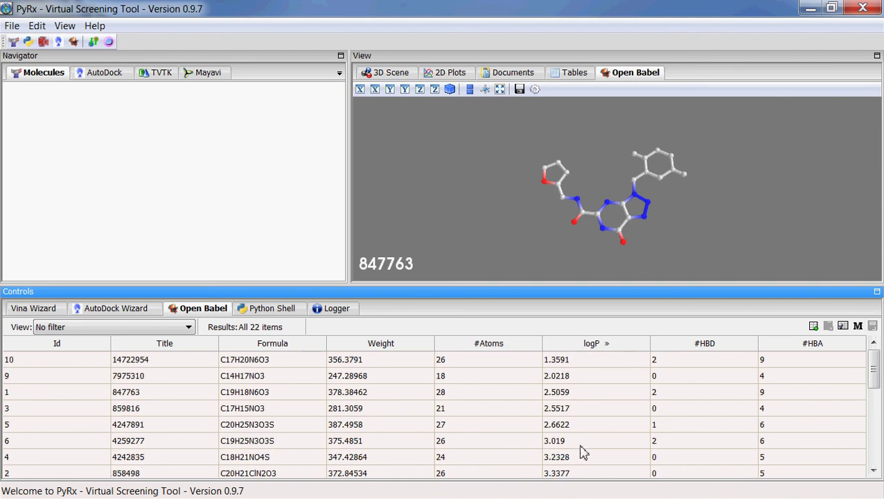
pyautogui.click(592, 344)
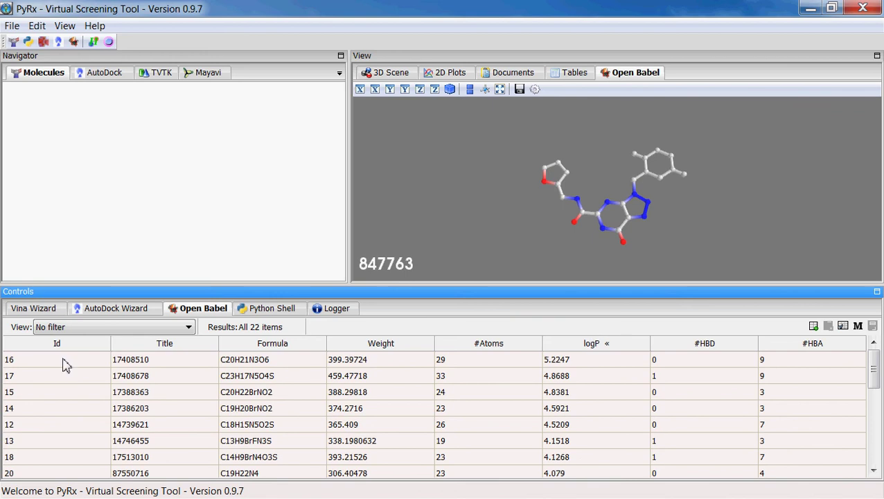
pyautogui.click(420, 363)
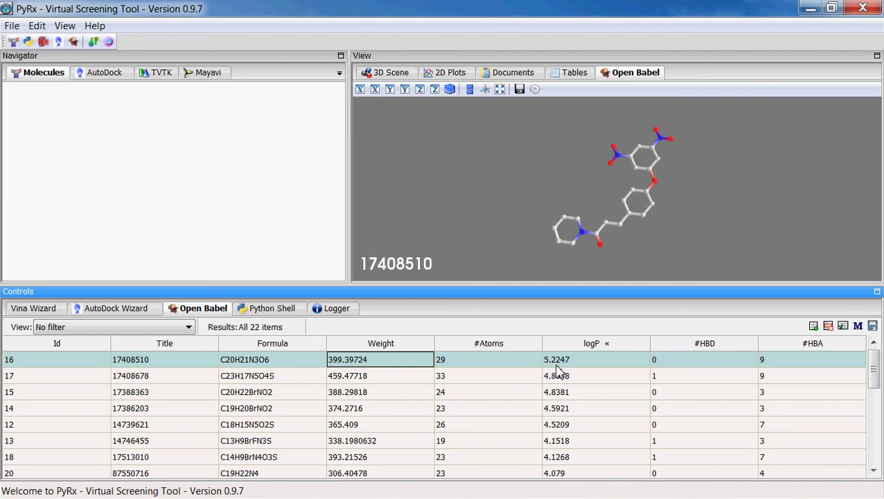
pyautogui.moveTo(569, 220); pyautogui.dragTo(677, 292)
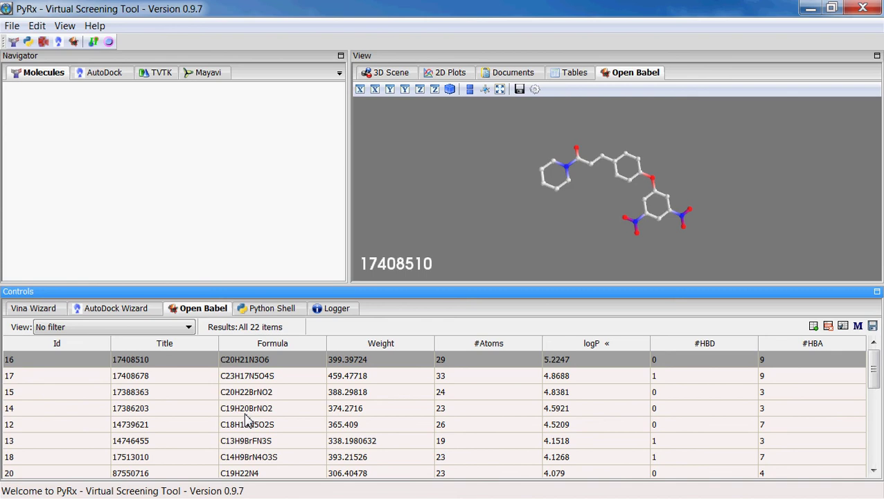
# Step: Keep the table unfiltered and switch the viewer back to the empty 3D Scene
pyautogui.click(182, 327)
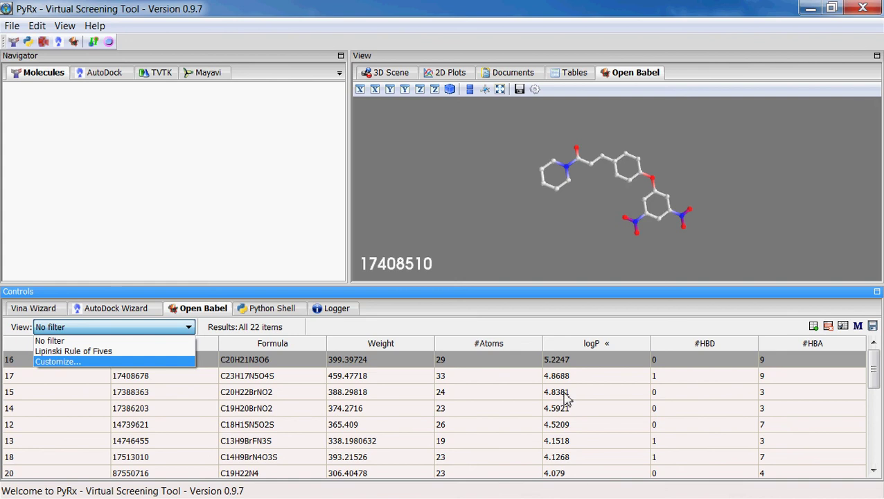
pyautogui.click(445, 414)
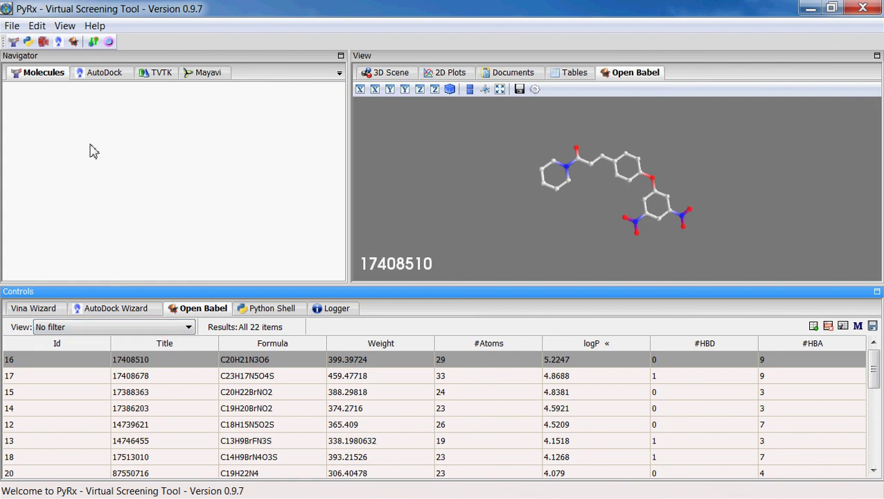
pyautogui.click(390, 75)
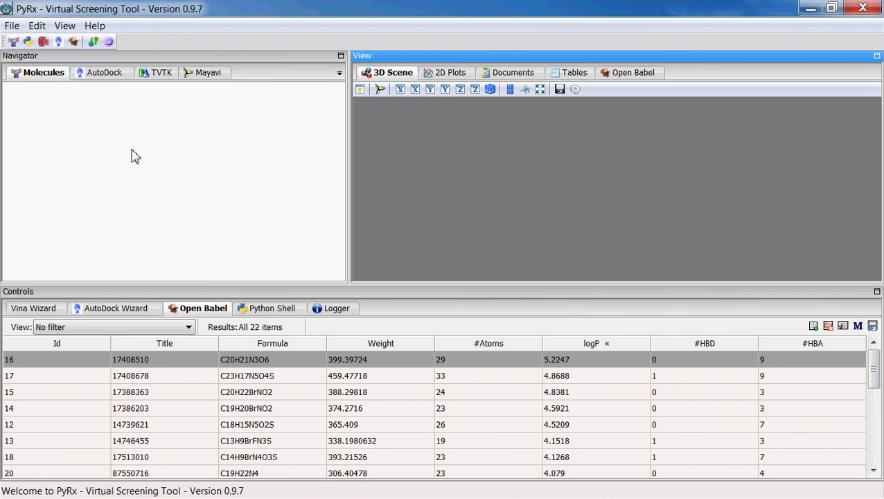
# Step: Load the 2gdz structure from the PDB folder and turn on hover balloon labels
pyautogui.click(12, 26)
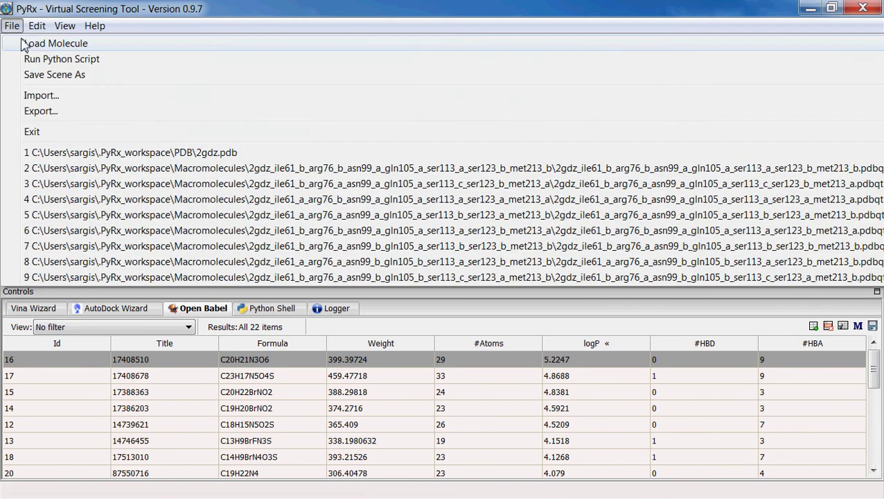
pyautogui.click(26, 44)
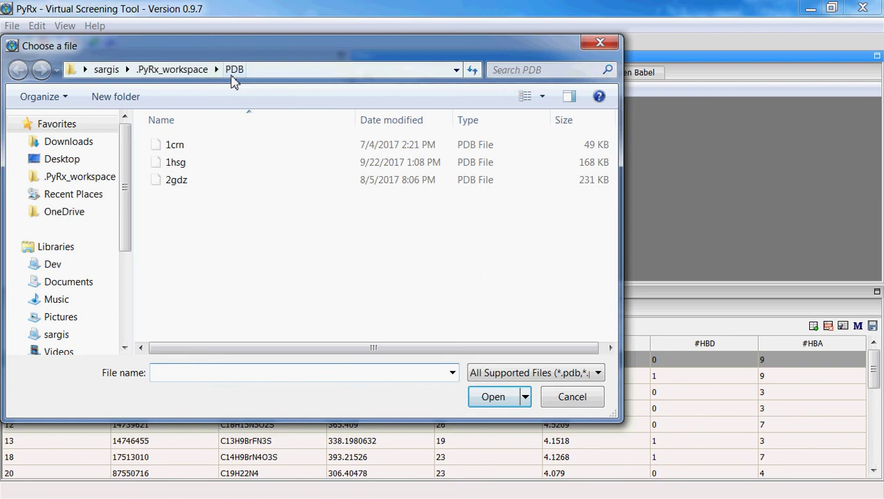
pyautogui.doubleClick(176, 183)
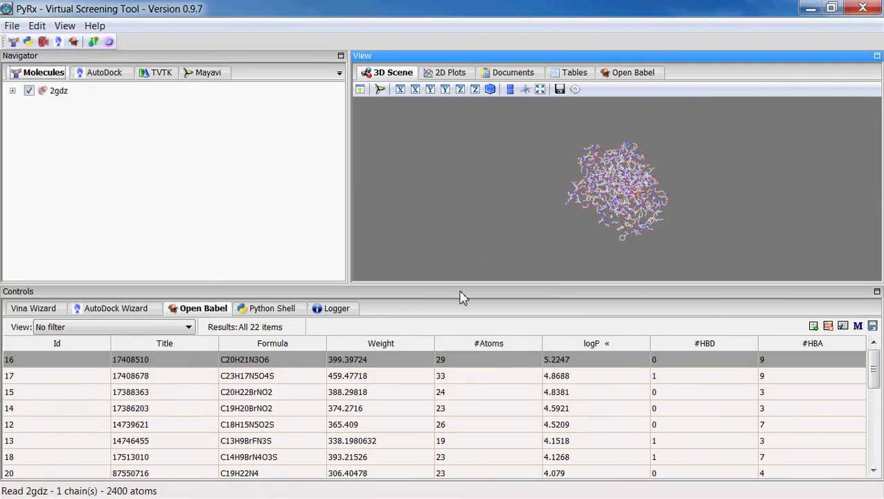
pyautogui.click(360, 90)
pyautogui.moveTo(620, 202)
# Step: Set AutoDock receptor preparation to merge only Nphs and Lps, keeping waters, and accept preferences
pyautogui.click(37, 28)
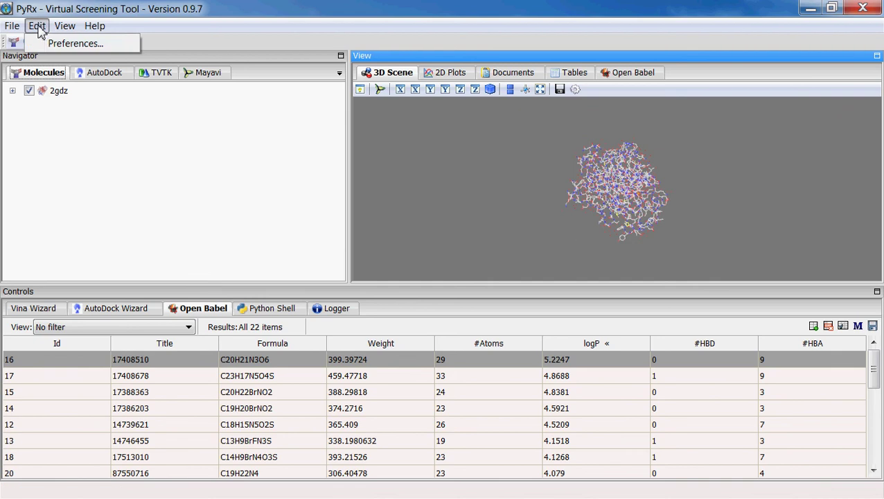
pyautogui.click(45, 44)
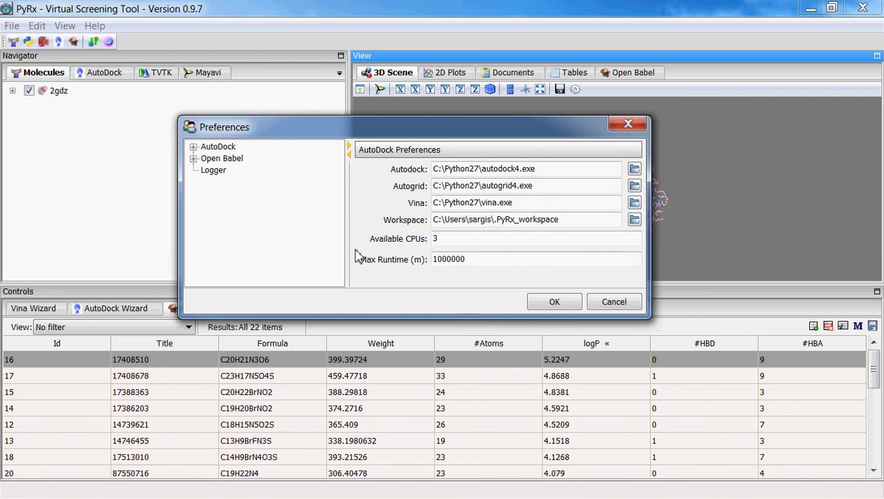
pyautogui.click(474, 262)
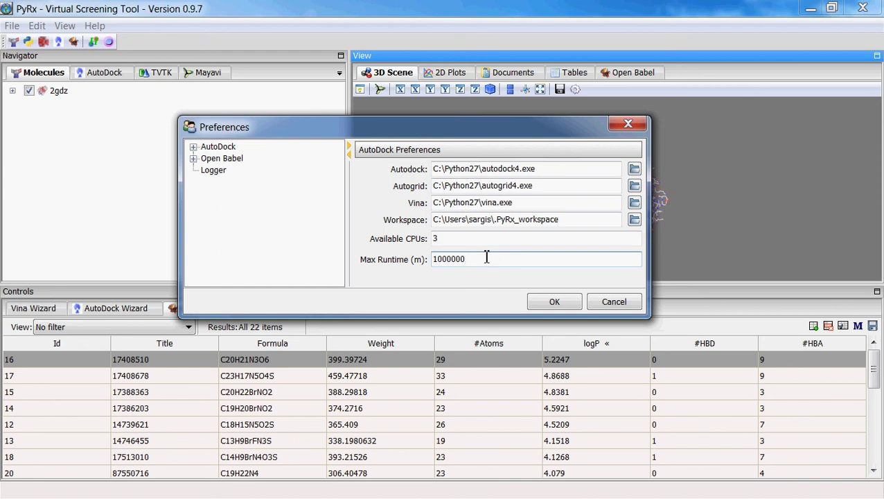
pyautogui.click(194, 147)
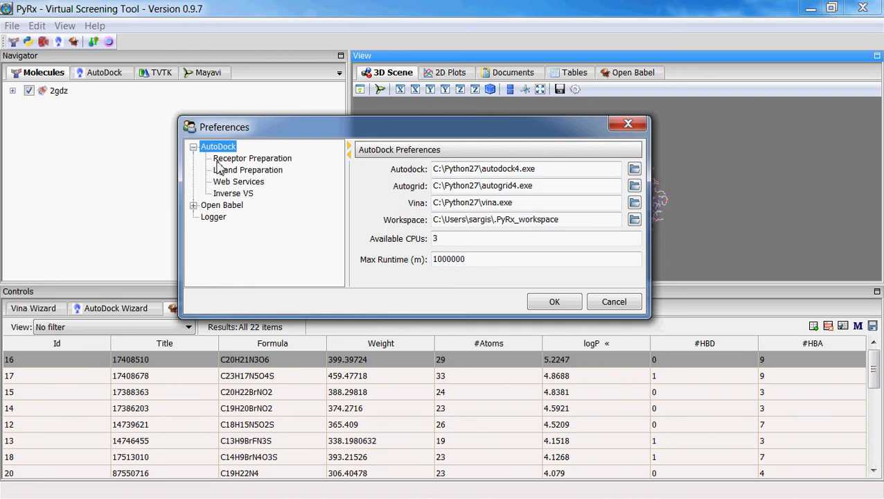
pyautogui.click(223, 161)
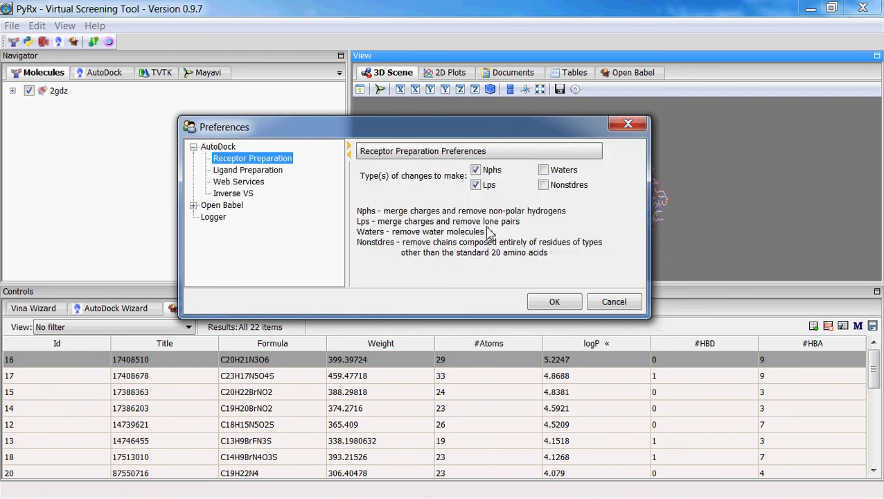
pyautogui.click(545, 171)
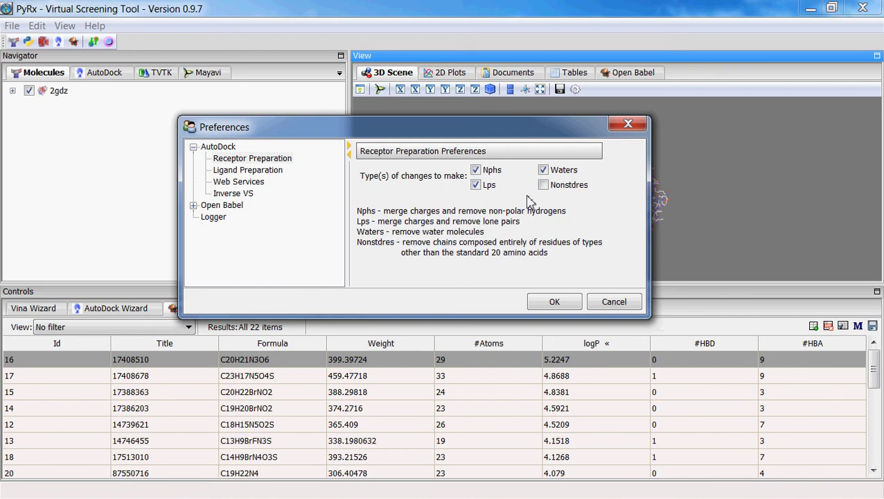
pyautogui.click(545, 172)
pyautogui.click(554, 303)
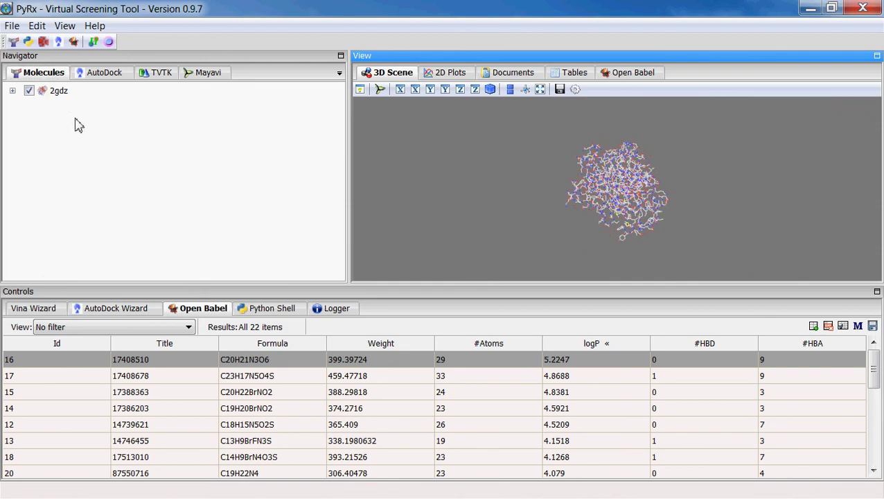
pyautogui.click(59, 95)
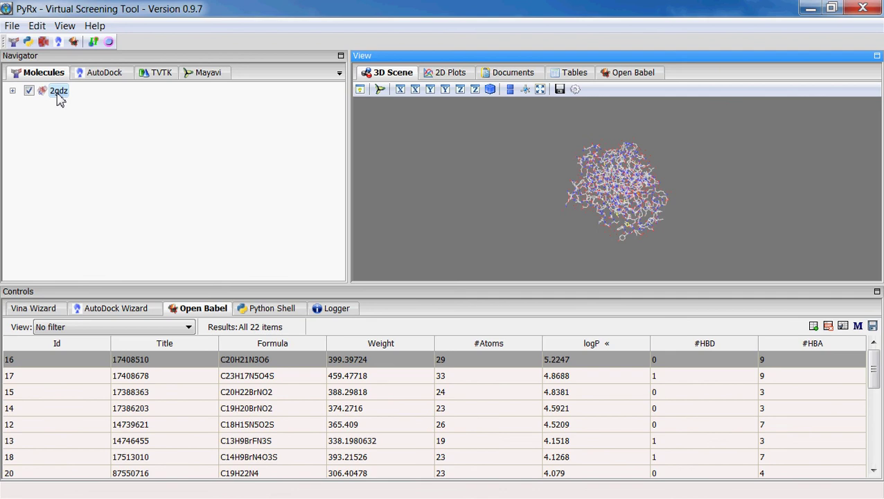
pyautogui.rightClick(59, 99)
pyautogui.moveTo(91, 120)
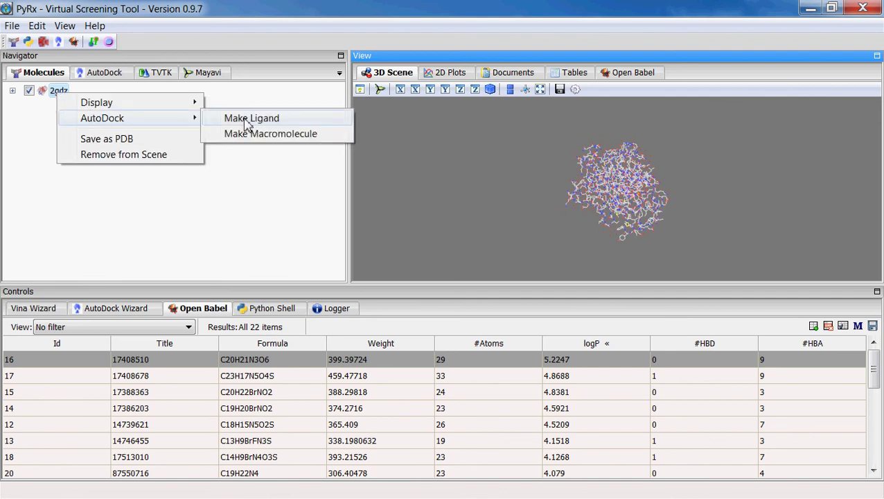
pyautogui.click(247, 134)
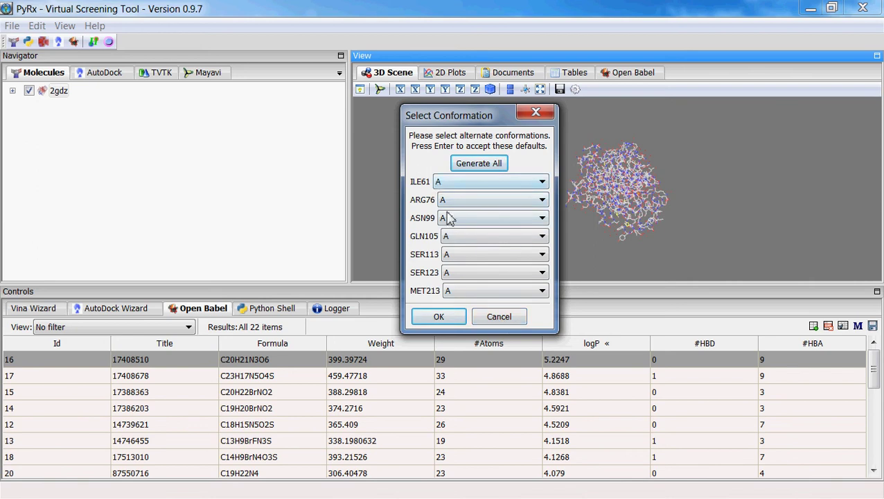
pyautogui.click(463, 182)
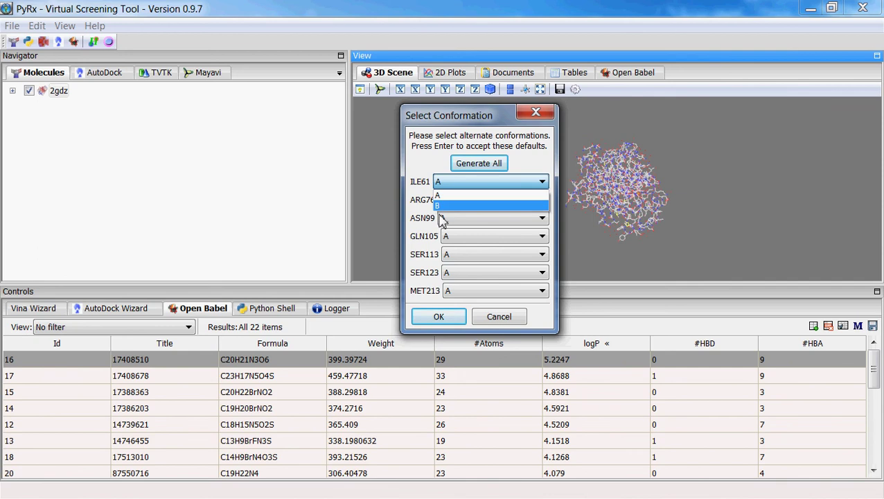
pyautogui.click(417, 183)
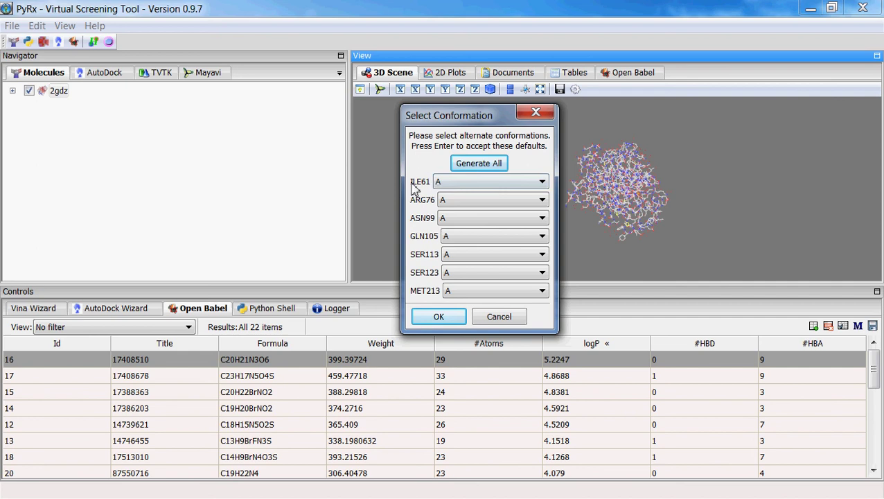
# Step: Cancel the macromolecule conversion, expand 2gdz's residues and select ILE61
pyautogui.click(493, 317)
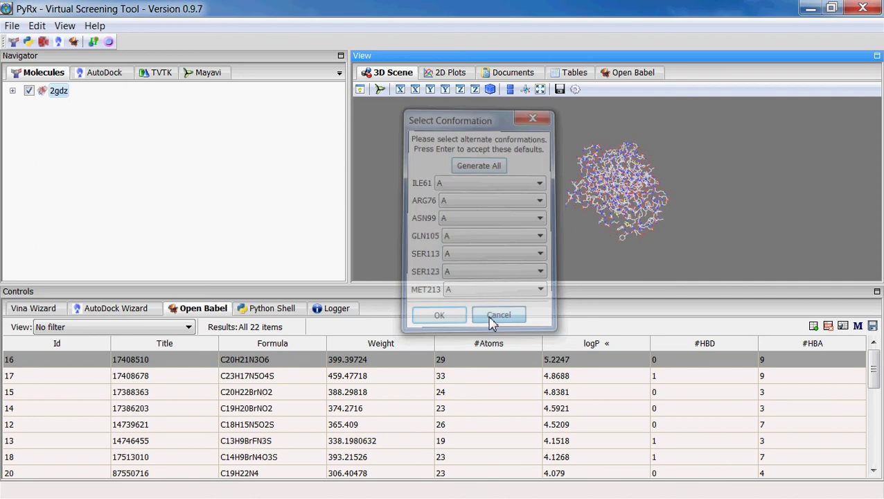
pyautogui.click(12, 90)
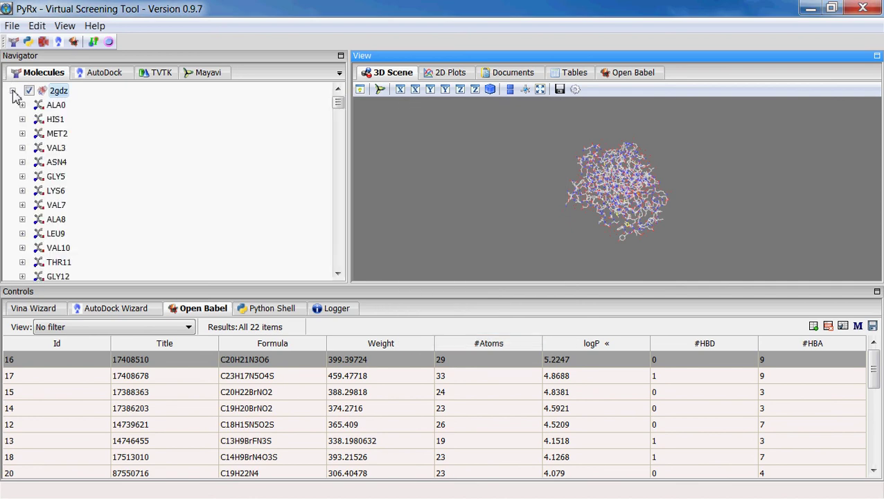
pyautogui.click(340, 222)
pyautogui.click(340, 223)
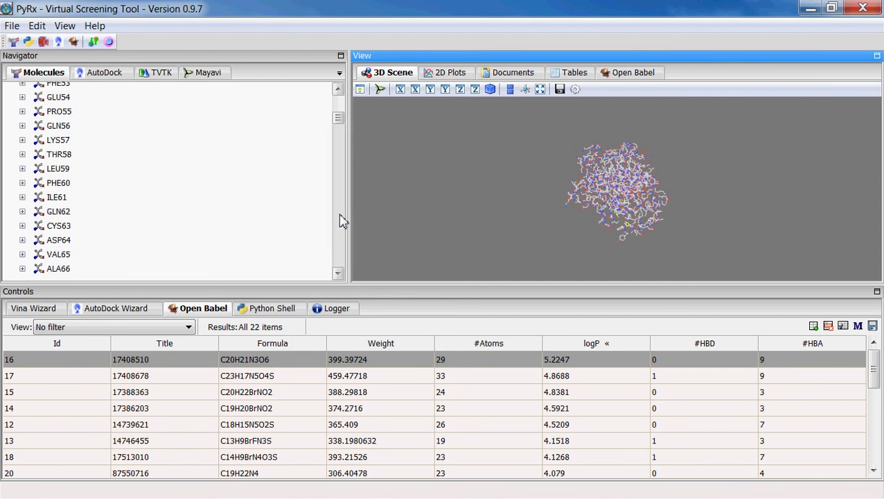
pyautogui.click(57, 198)
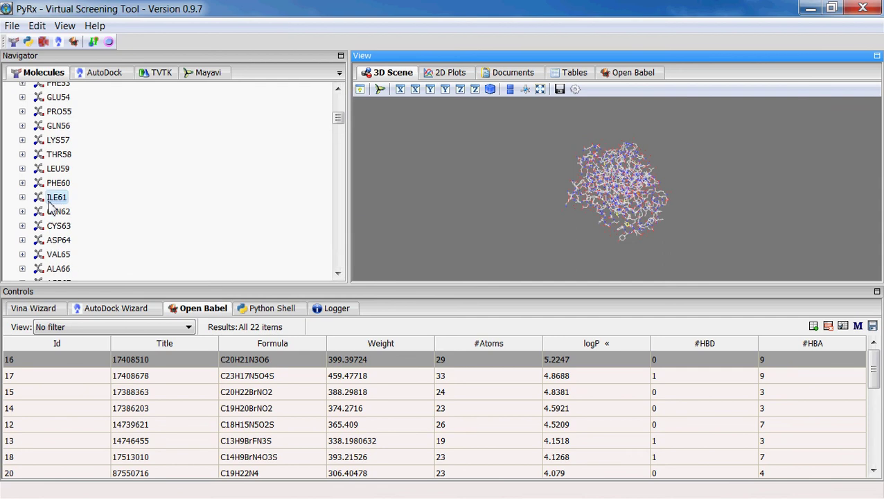
# Step: Mark ILE61 with pink selection spheres and rotate and zoom the protein to bring it forward
pyautogui.moveTo(596, 219); pyautogui.dragTo(400, 217)
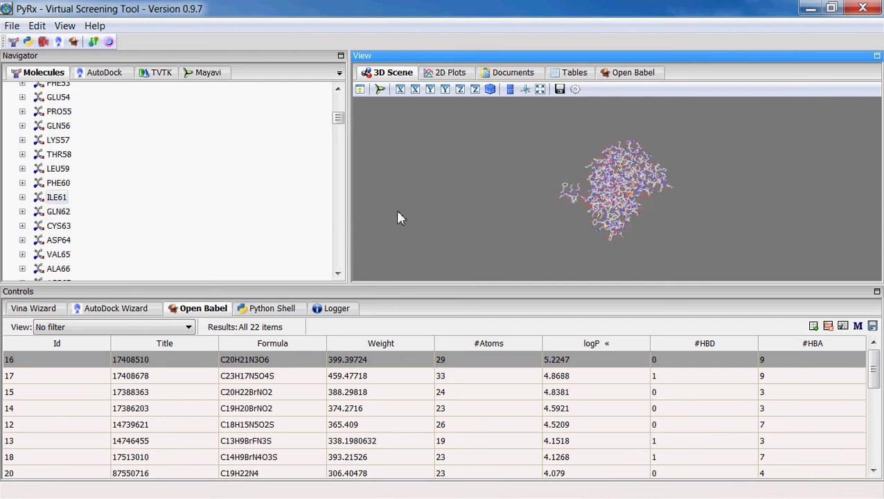
pyautogui.moveTo(653, 189); pyautogui.dragTo(540, 204)
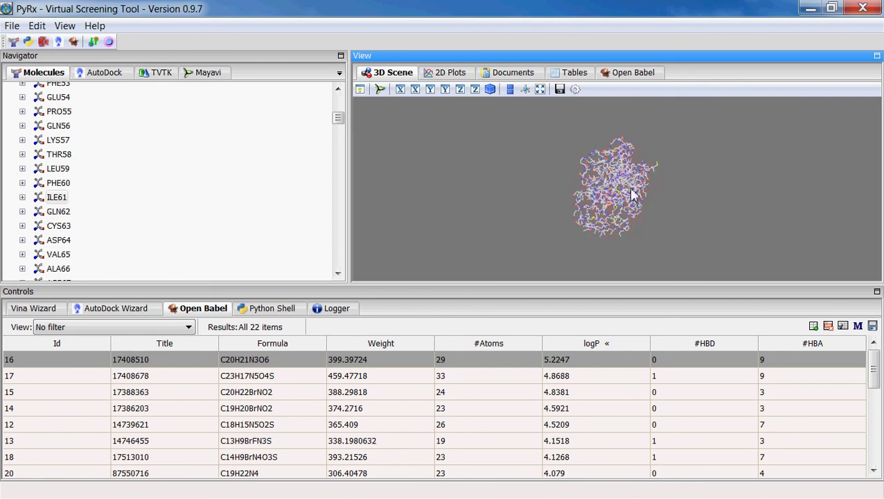
pyautogui.scroll(3, 631, 191)
pyautogui.click(110, 41)
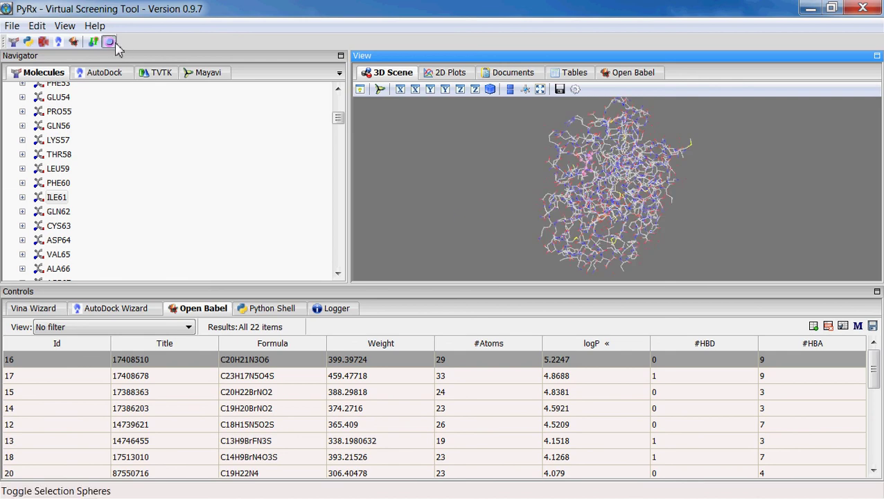
pyautogui.scroll(4, 593, 219)
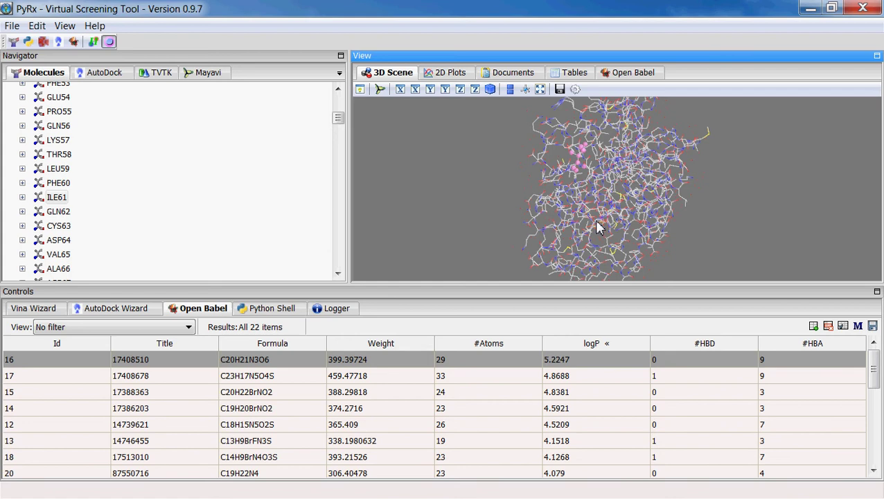
pyautogui.moveTo(572, 164); pyautogui.dragTo(542, 201)
pyautogui.scroll(2, 547, 206)
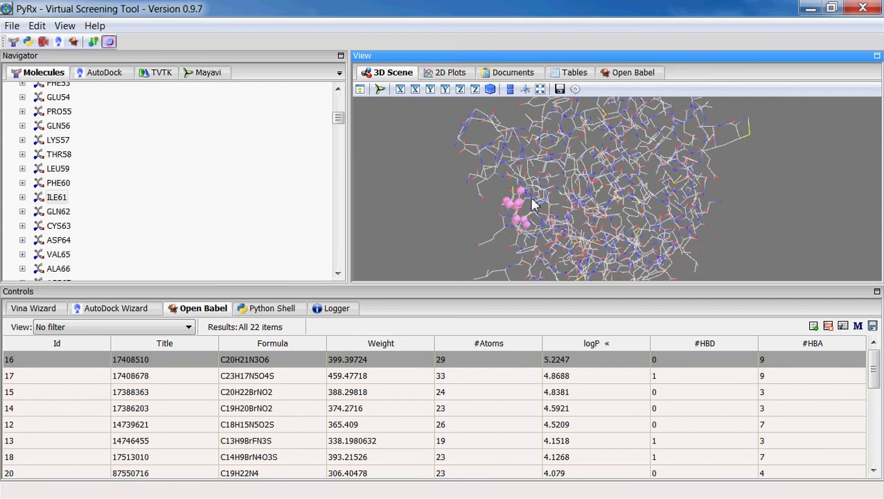
pyautogui.moveTo(552, 223); pyautogui.dragTo(554, 224)
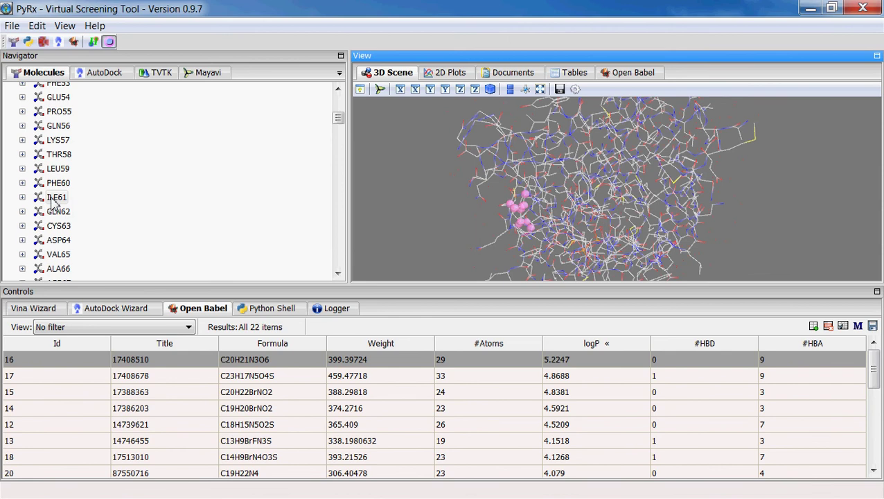
# Step: Display ILE61 as balls and sticks, turn off its selection spheres and zoom in
pyautogui.rightClick(54, 201)
pyautogui.moveTo(142, 208)
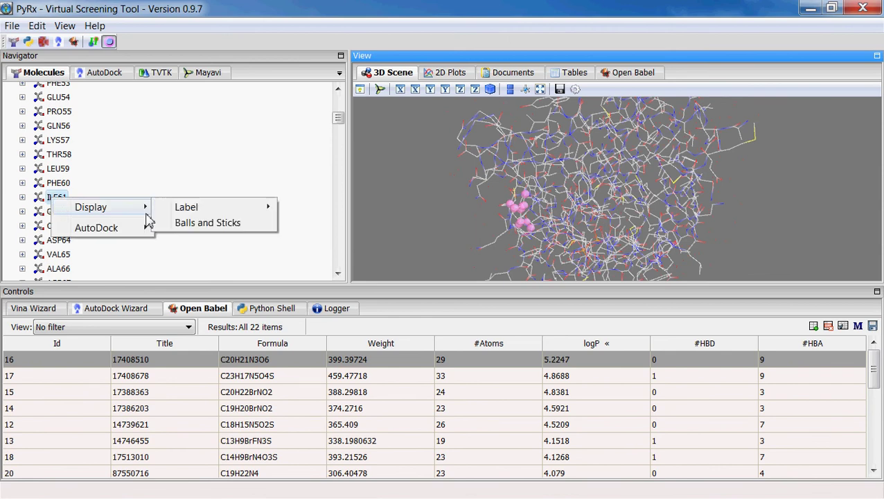
pyautogui.click(170, 224)
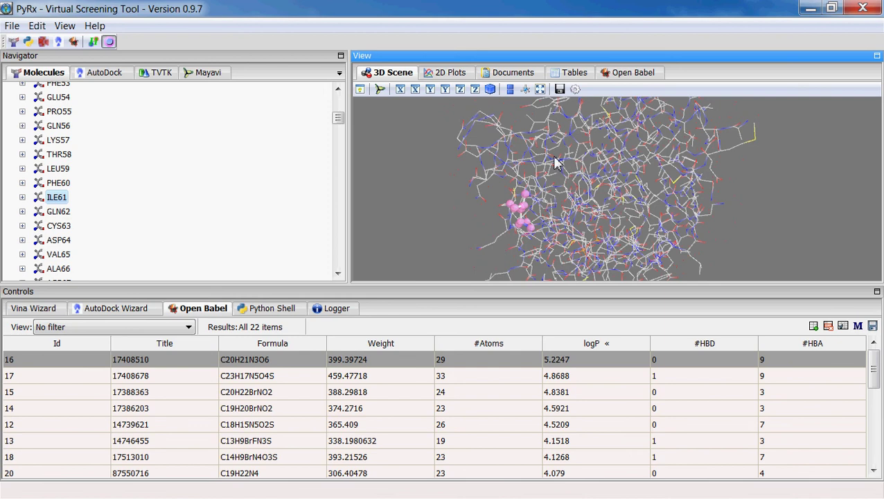
pyautogui.moveTo(554, 161); pyautogui.dragTo(550, 186)
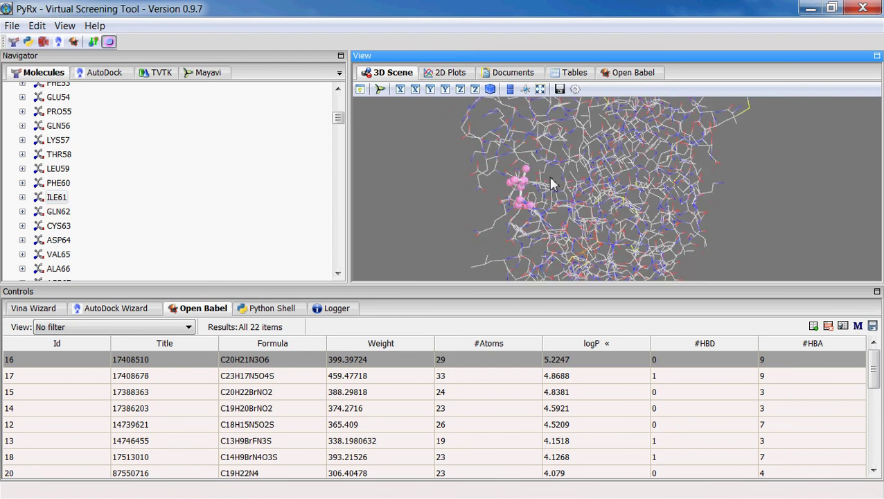
pyautogui.click(108, 42)
pyautogui.scroll(3, 567, 214)
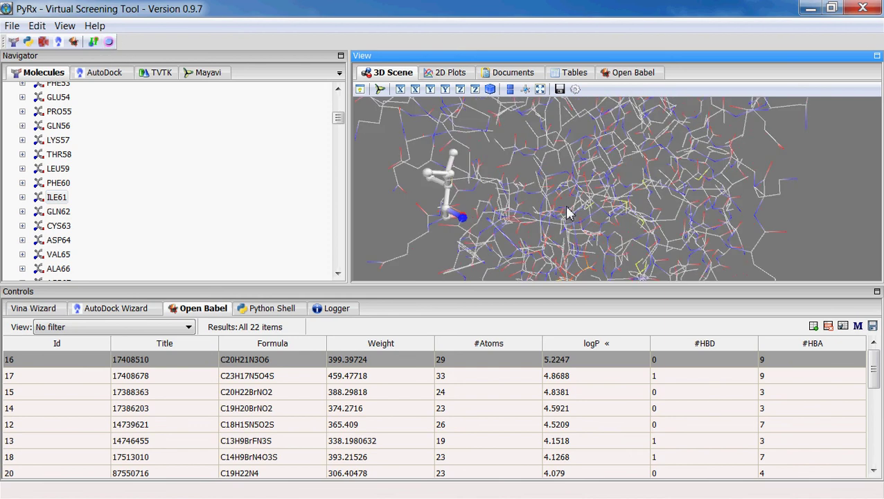
pyautogui.moveTo(493, 211); pyautogui.dragTo(454, 185)
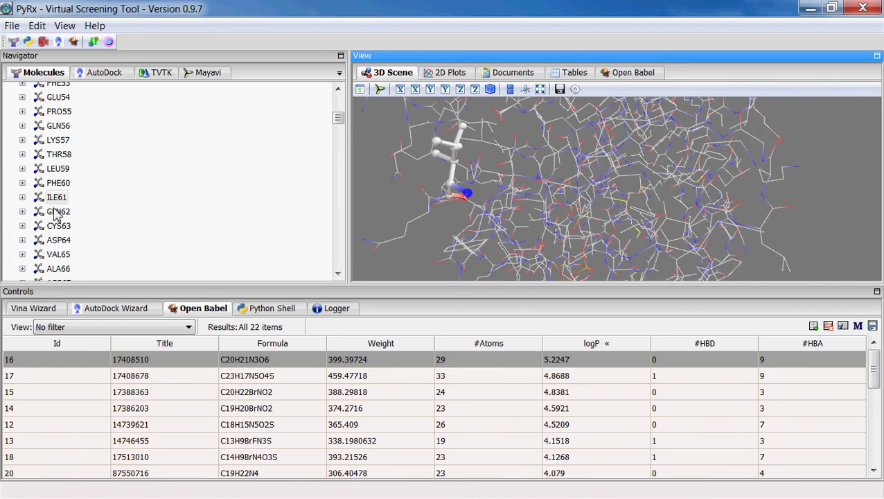
# Step: Expand ILE61's atom list to check its CG1@A and CG1@B alternates, then collapse it
pyautogui.click(22, 197)
pyautogui.click(22, 197)
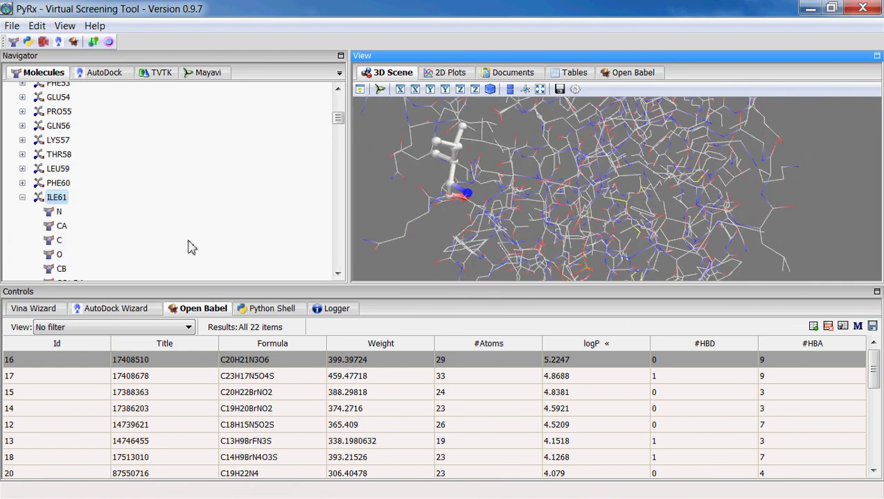
pyautogui.click(338, 274)
pyautogui.click(338, 273)
pyautogui.click(338, 274)
pyautogui.click(338, 273)
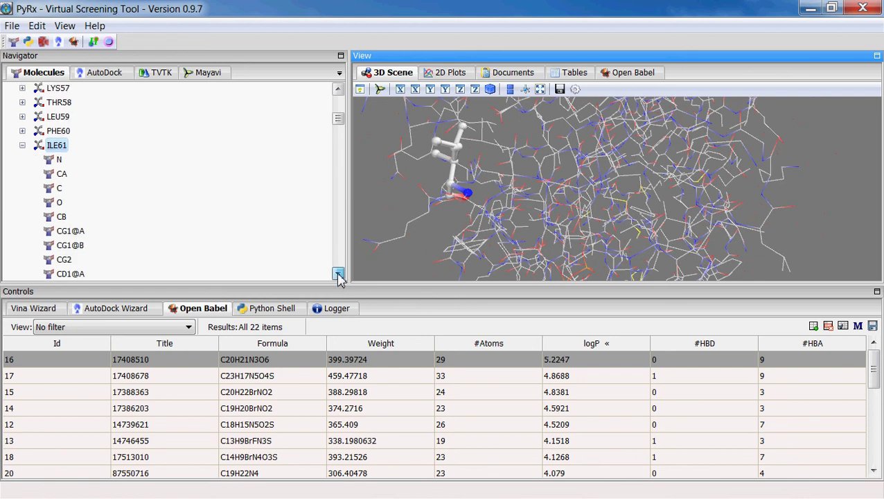
pyautogui.click(338, 274)
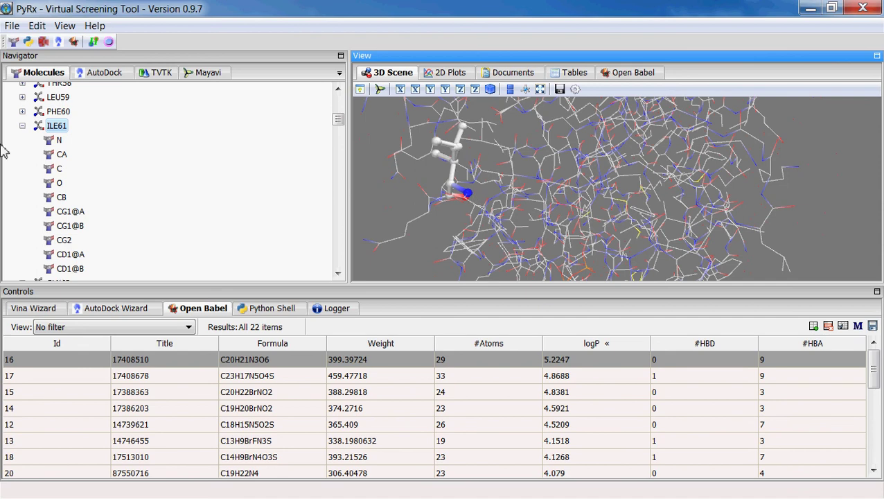
pyautogui.click(22, 126)
pyautogui.scroll(10, 19, 143)
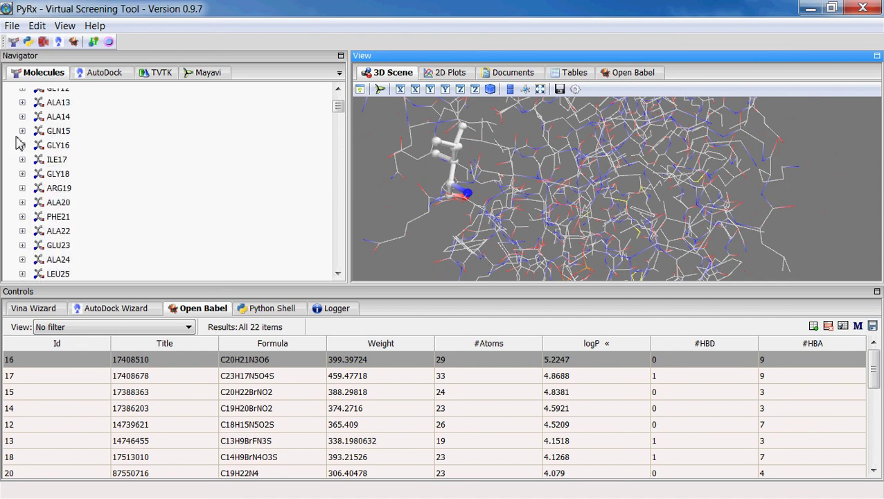
# Step: Convert 2gdz to a docking macromolecule, generating all alternate conformations with default choices
pyautogui.scroll(5, 18, 142)
pyautogui.rightClick(62, 91)
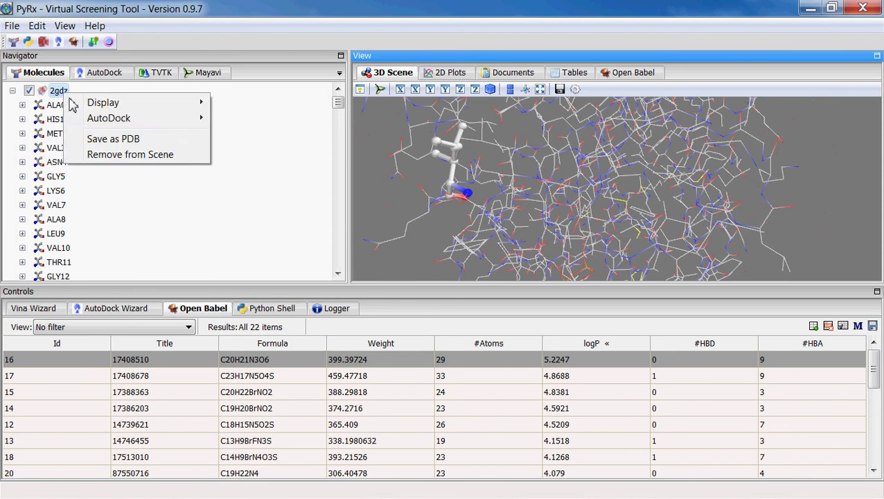
pyautogui.moveTo(112, 119)
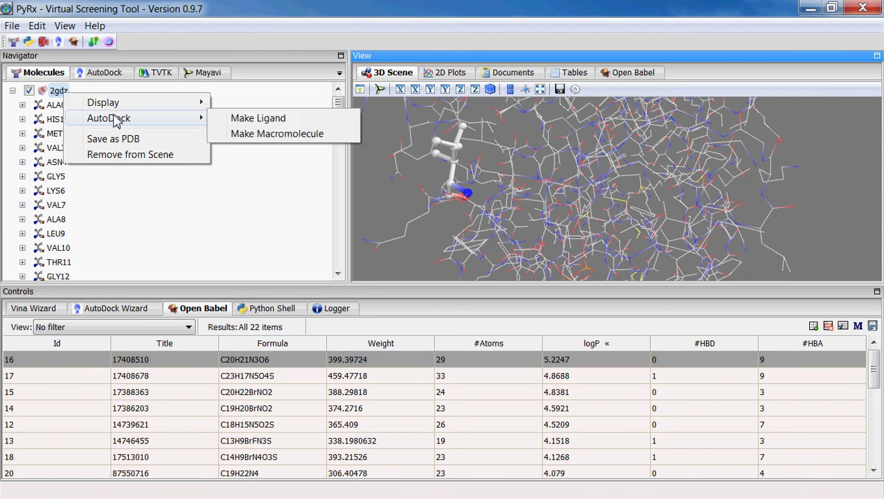
pyautogui.click(257, 135)
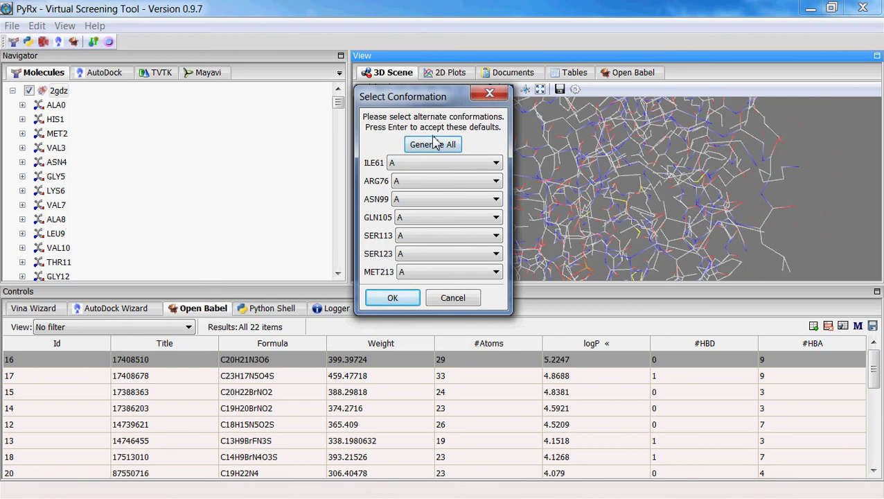
pyautogui.click(448, 149)
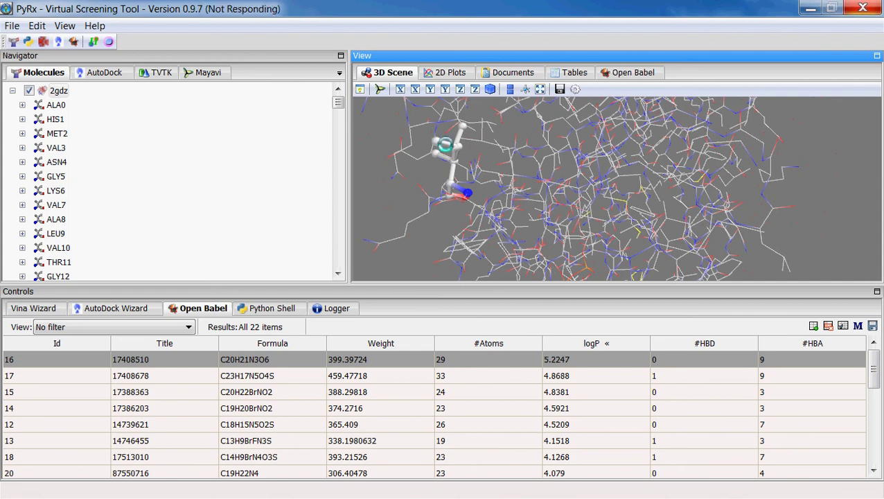
# Step: Show the AutoDock lists and enlarge the Macromolecules area holding 1crm and the 2gdz conformers
pyautogui.click(111, 73)
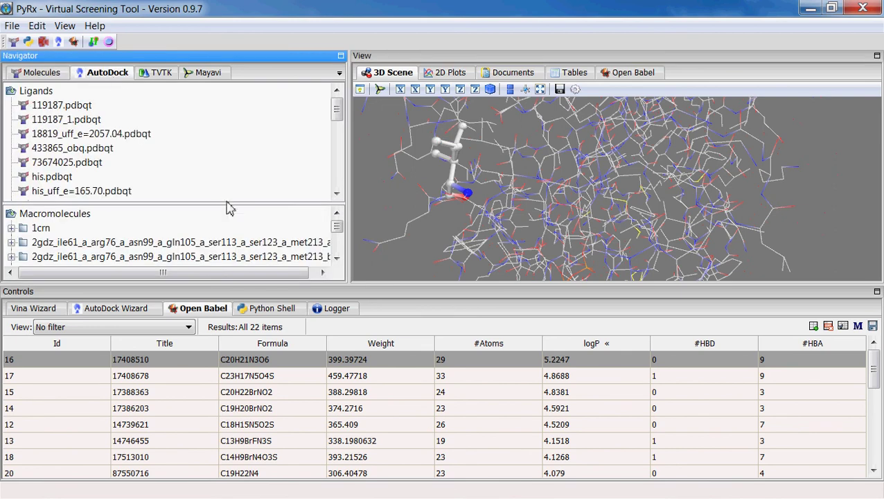
pyautogui.moveTo(231, 204); pyautogui.dragTo(252, 131)
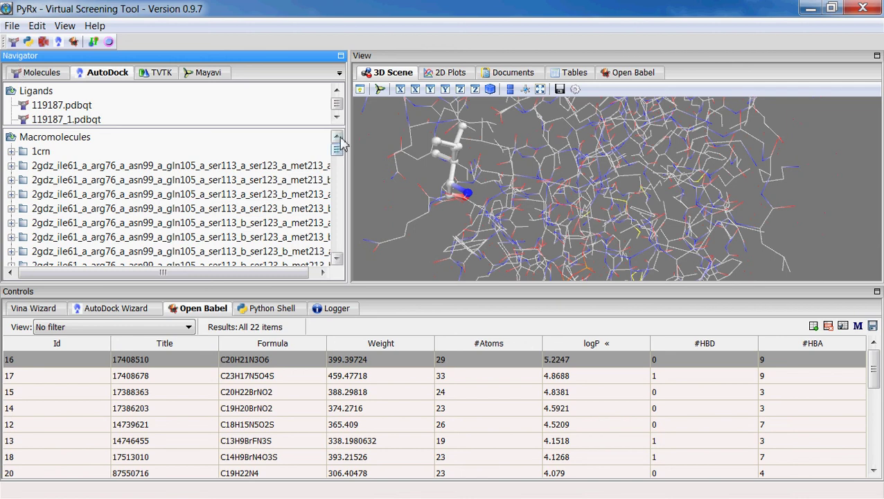
pyautogui.click(37, 26)
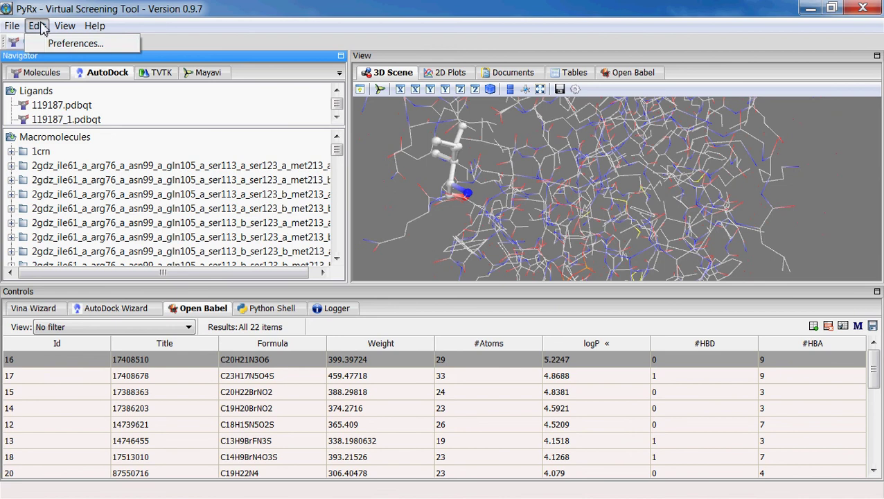
pyautogui.click(69, 44)
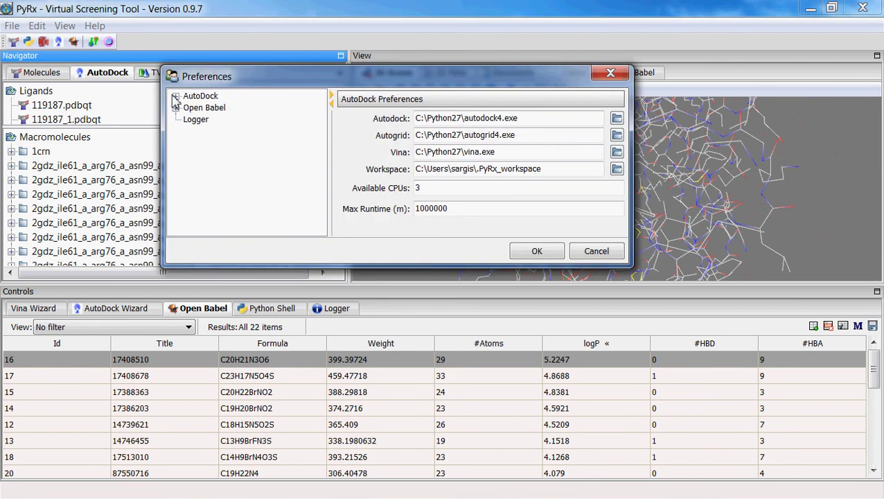
pyautogui.click(176, 97)
pyautogui.click(217, 144)
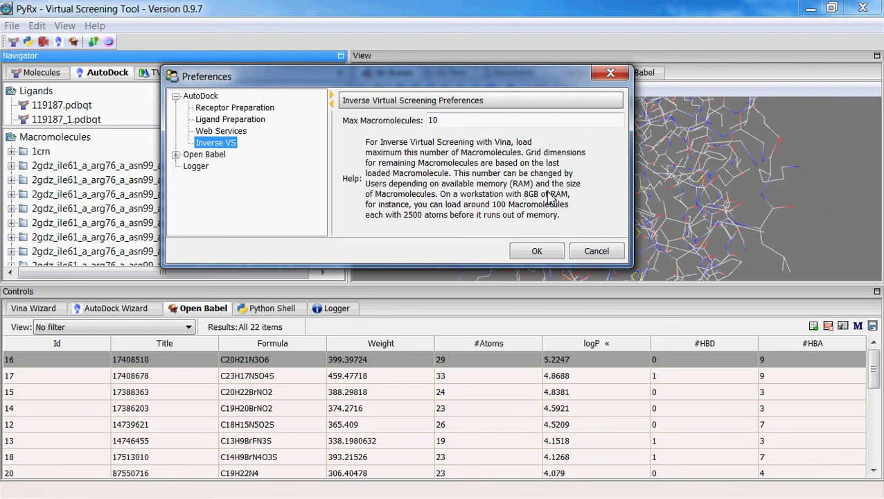
pyautogui.click(446, 120)
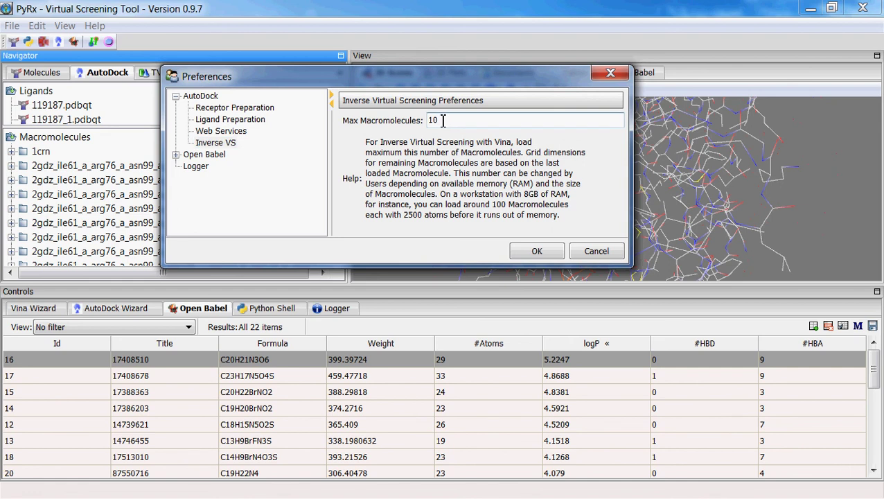
pyautogui.write('0')
pyautogui.press('BackSpace')
pyautogui.click(542, 252)
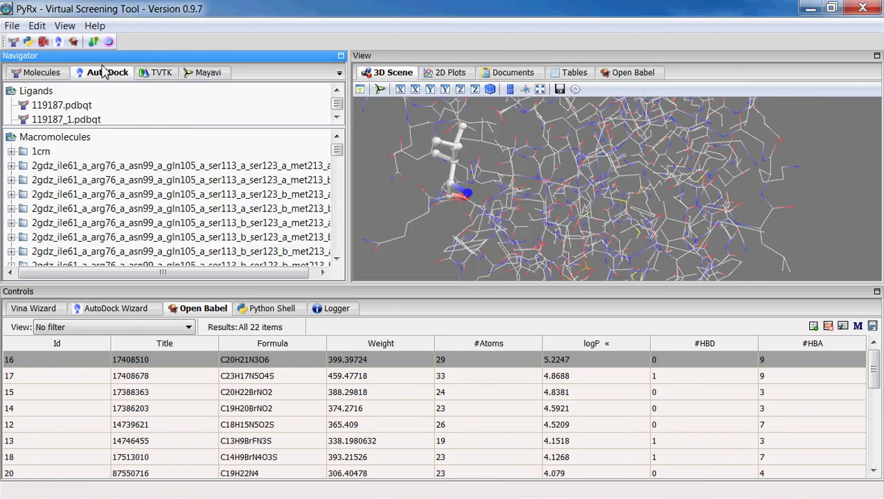
# Step: Start the Vina Wizard and choose ligand 119187.pdbqt for docking
pyautogui.click(35, 308)
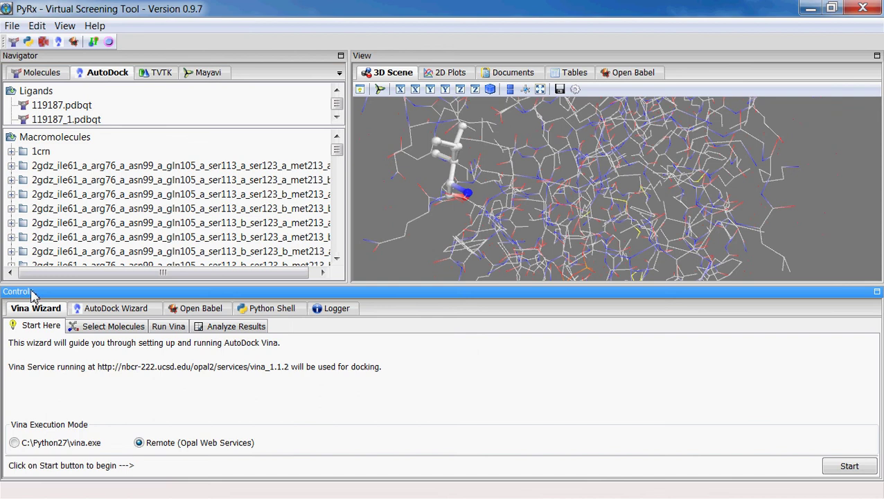
pyautogui.click(850, 465)
pyautogui.click(48, 108)
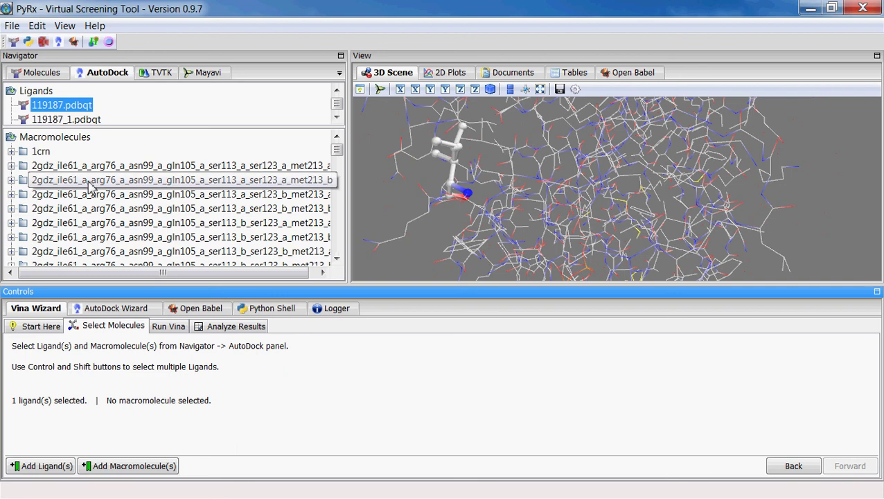
# Step: Select all 192 macromolecules from 2gdz onward and load them with the ligand
pyautogui.click(284, 165)
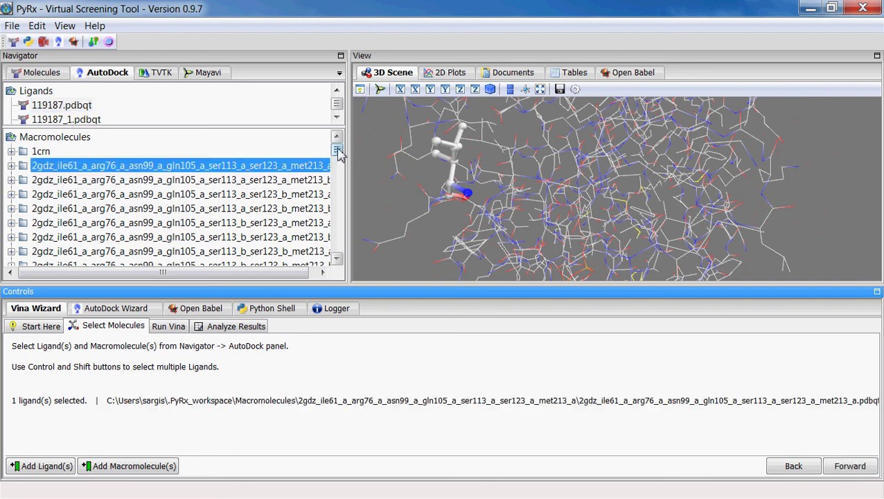
pyautogui.moveTo(336, 149); pyautogui.dragTo(338, 276)
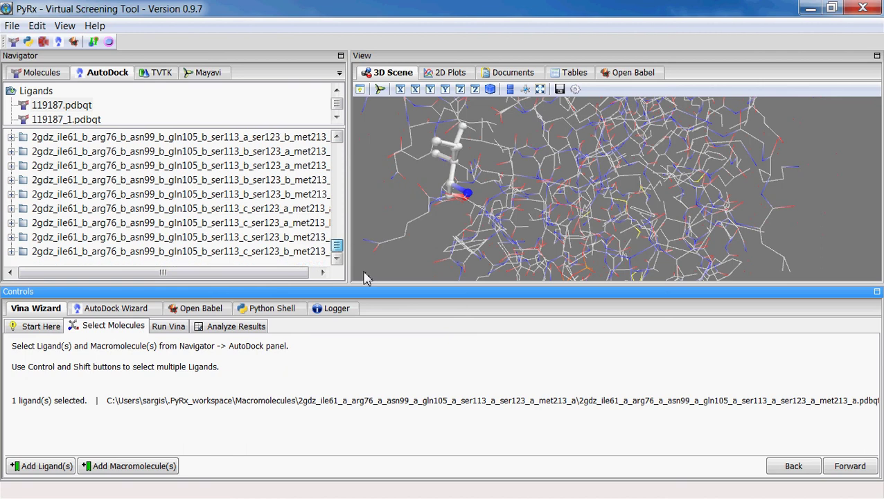
pyautogui.keyDown('shift'); pyautogui.click(133, 255); pyautogui.keyUp('shift')
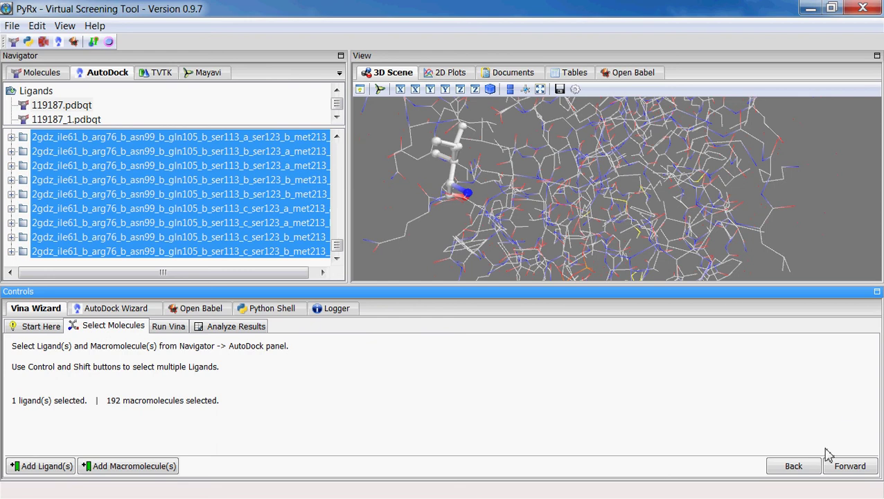
pyautogui.click(845, 468)
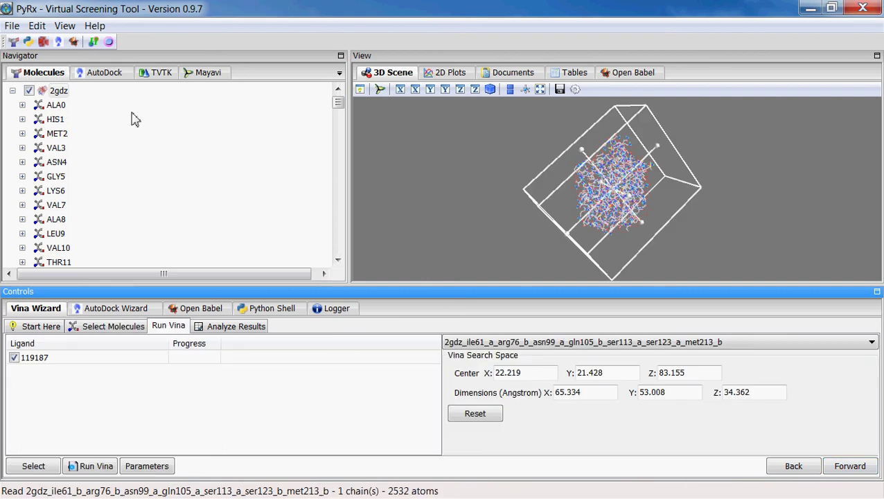
# Step: Collapse the 2gdz node, review the receptor conformation list, and rotate the protein and search box
pyautogui.click(12, 90)
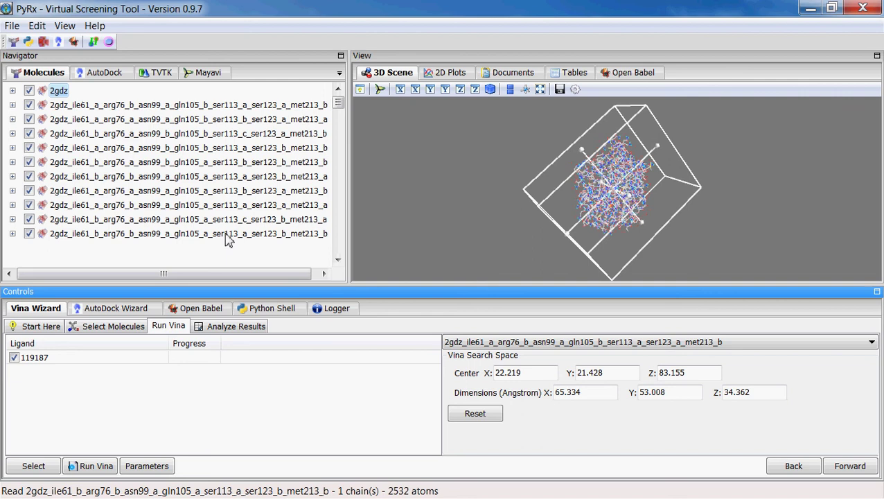
pyautogui.click(564, 348)
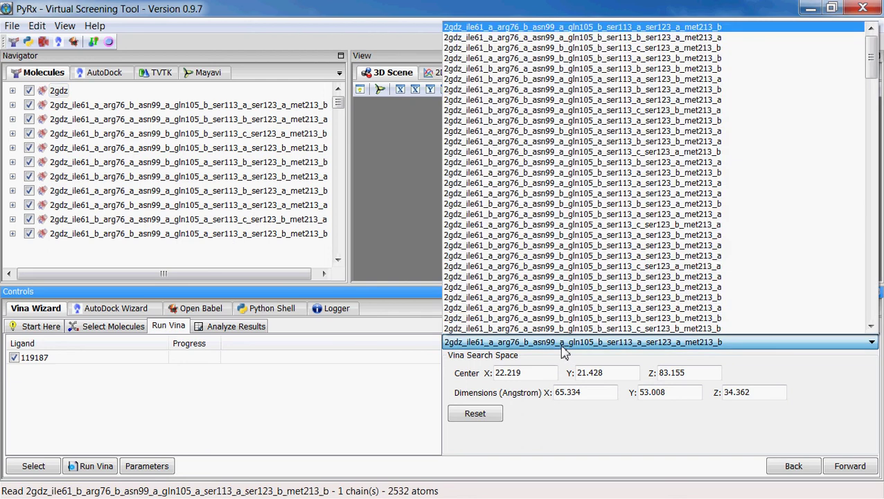
pyautogui.click(379, 227)
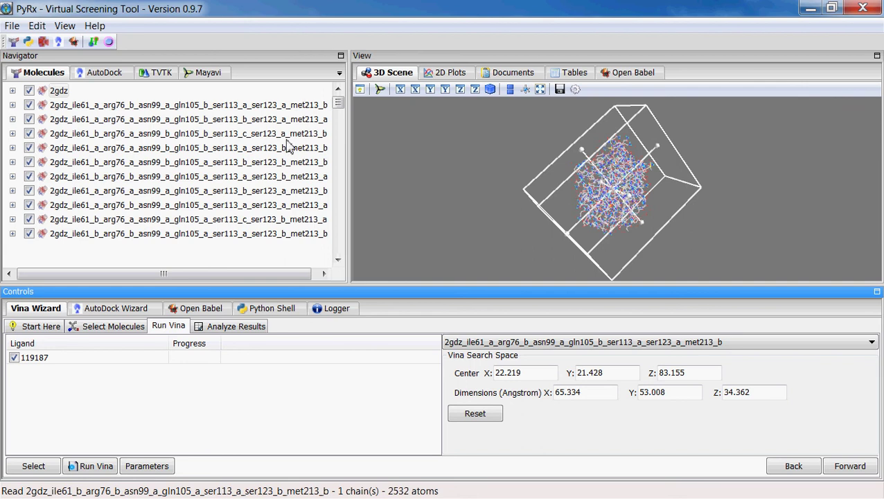
pyautogui.moveTo(495, 161); pyautogui.dragTo(487, 183)
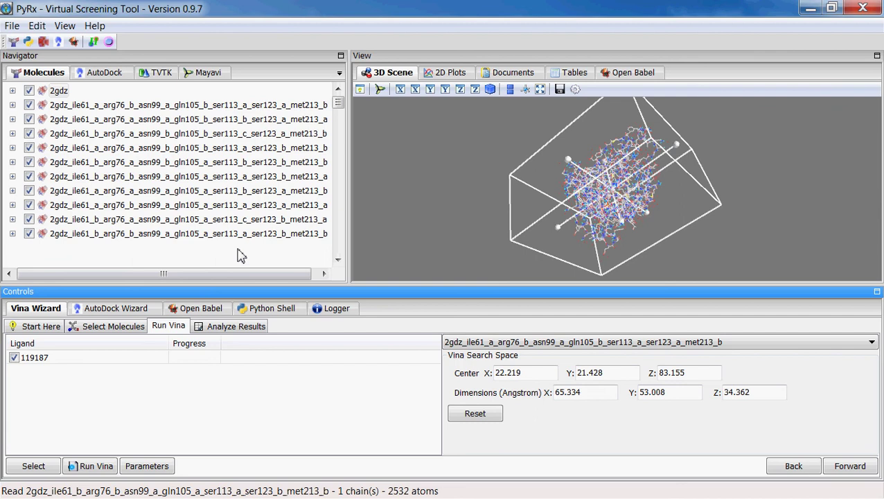
# Step: Show the Python Shell and highlight the '64 bit' Python 2.7.13 note in its banner
pyautogui.click(285, 313)
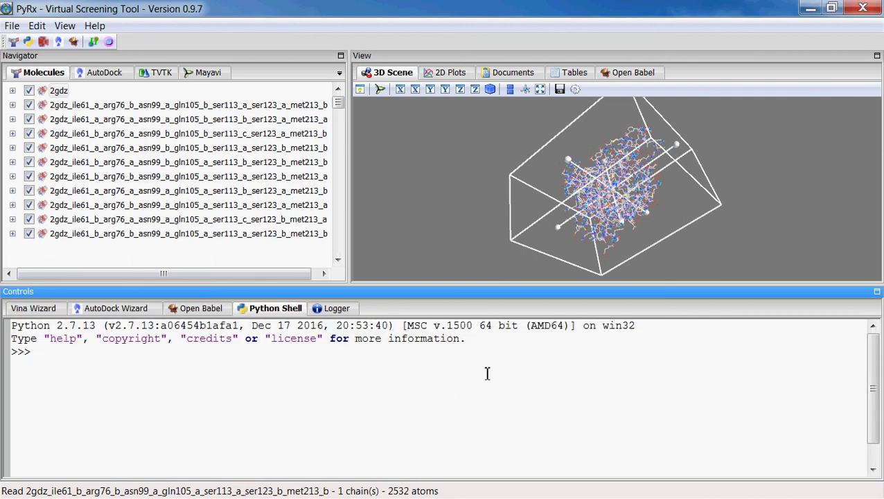
pyautogui.moveTo(479, 324); pyautogui.dragTo(572, 328)
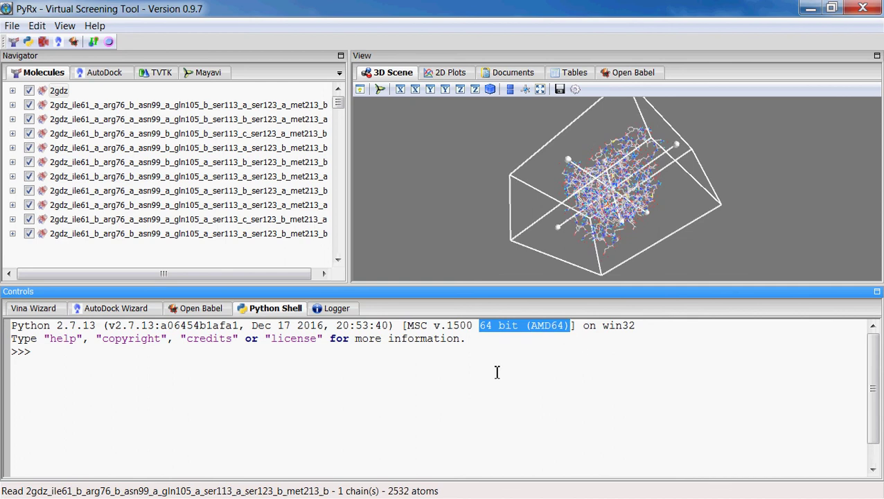
pyautogui.click(458, 396)
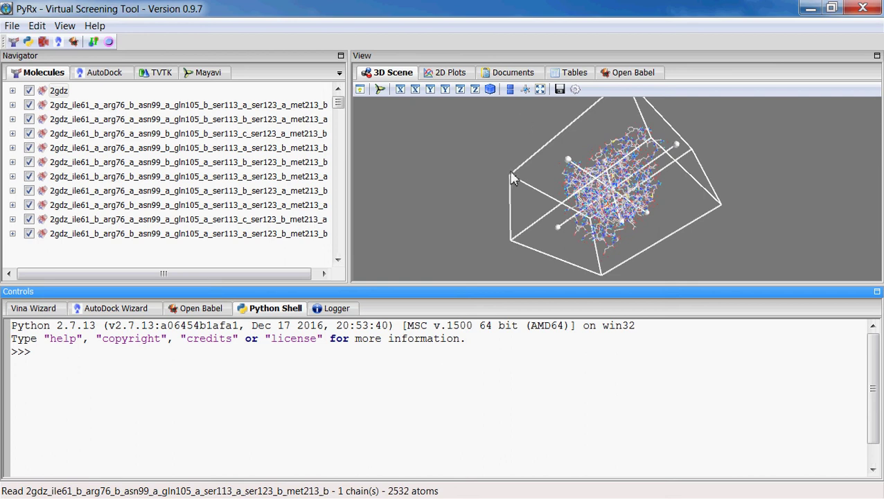
pyautogui.moveTo(557, 185); pyautogui.dragTo(723, 174)
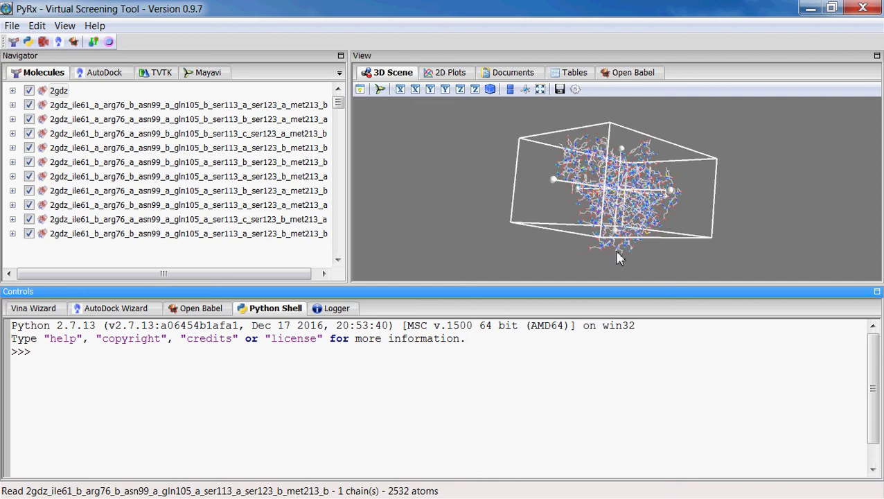
pyautogui.moveTo(480, 327); pyautogui.dragTo(524, 327)
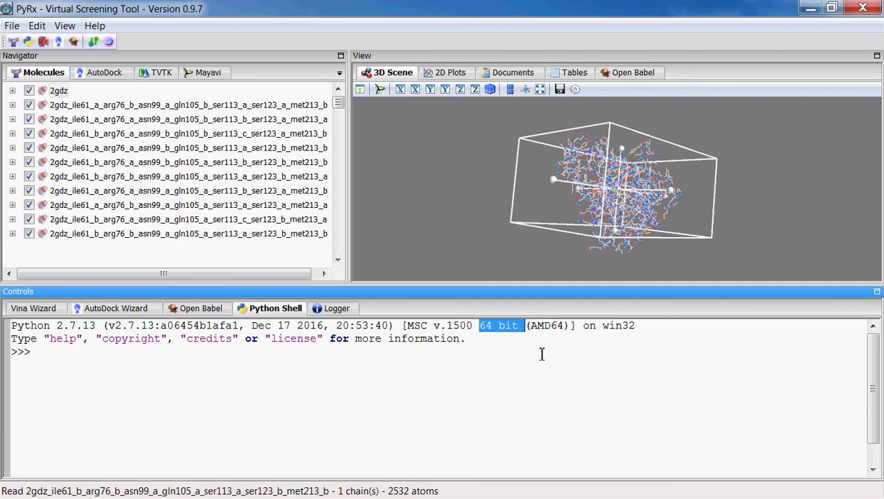
pyautogui.moveTo(520, 175); pyautogui.dragTo(395, 175)
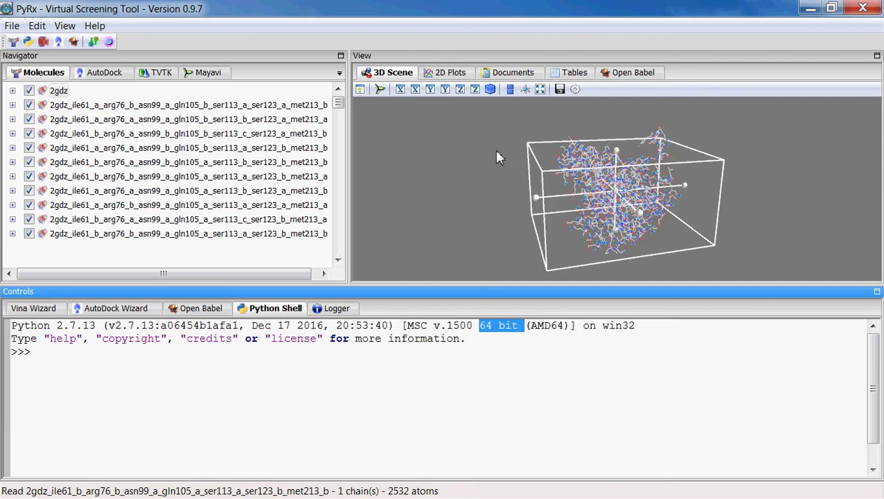
pyautogui.moveTo(446, 224); pyautogui.dragTo(424, 213)
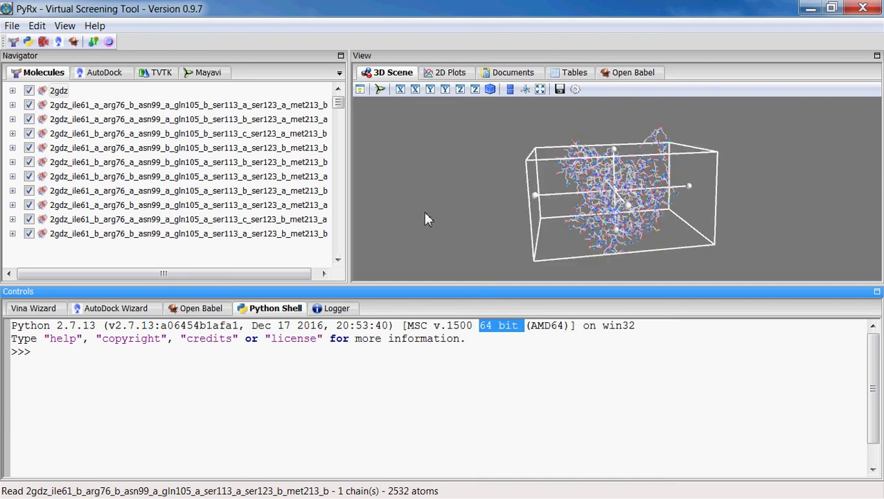
pyautogui.click(376, 411)
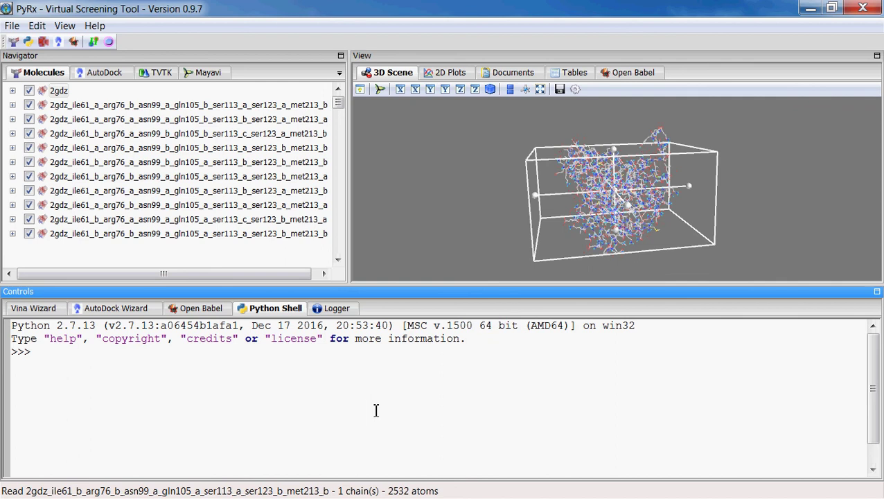